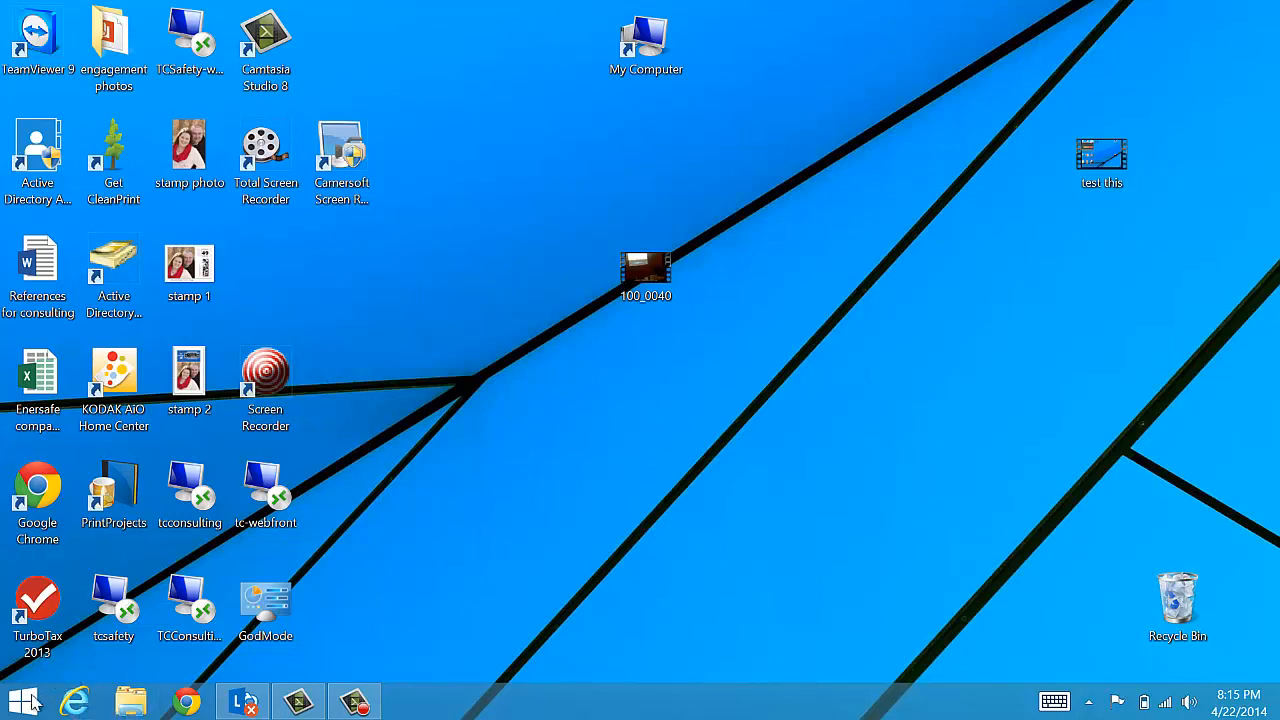
- Sign in to the company test account in Internet Explorer and open its Gmail inbox
click(87, 707)
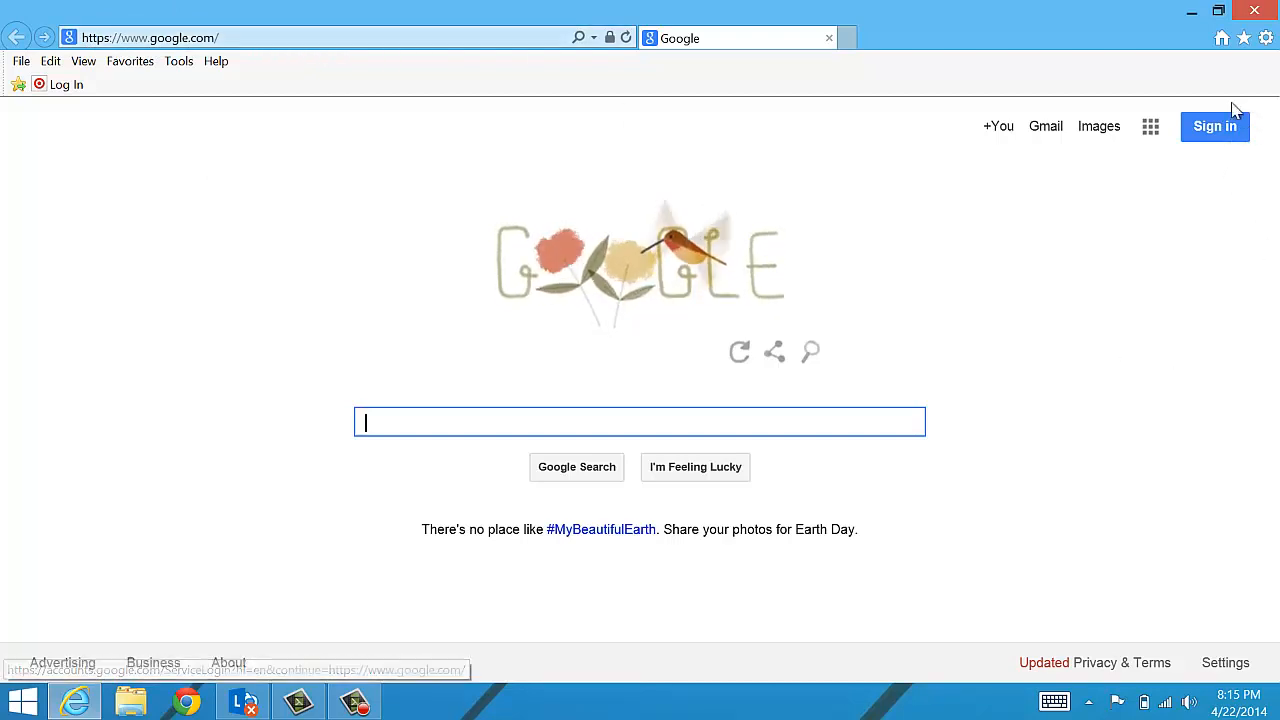
click(1214, 134)
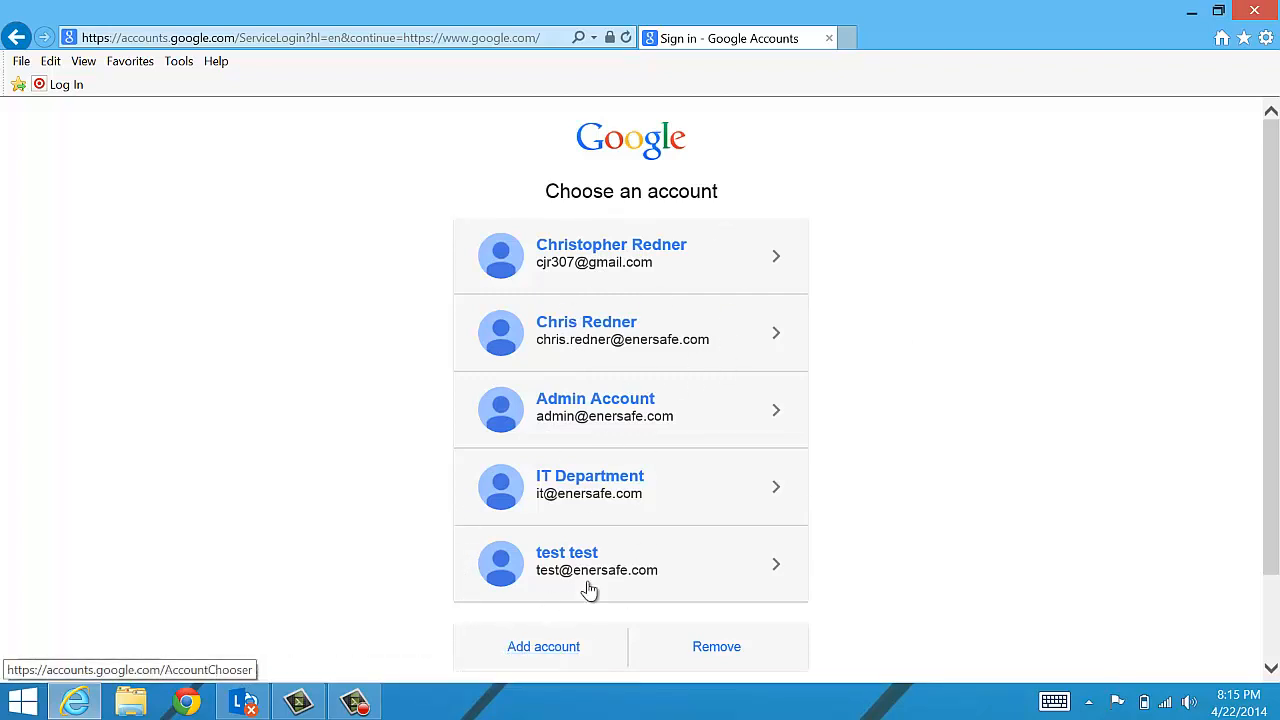
click(635, 566)
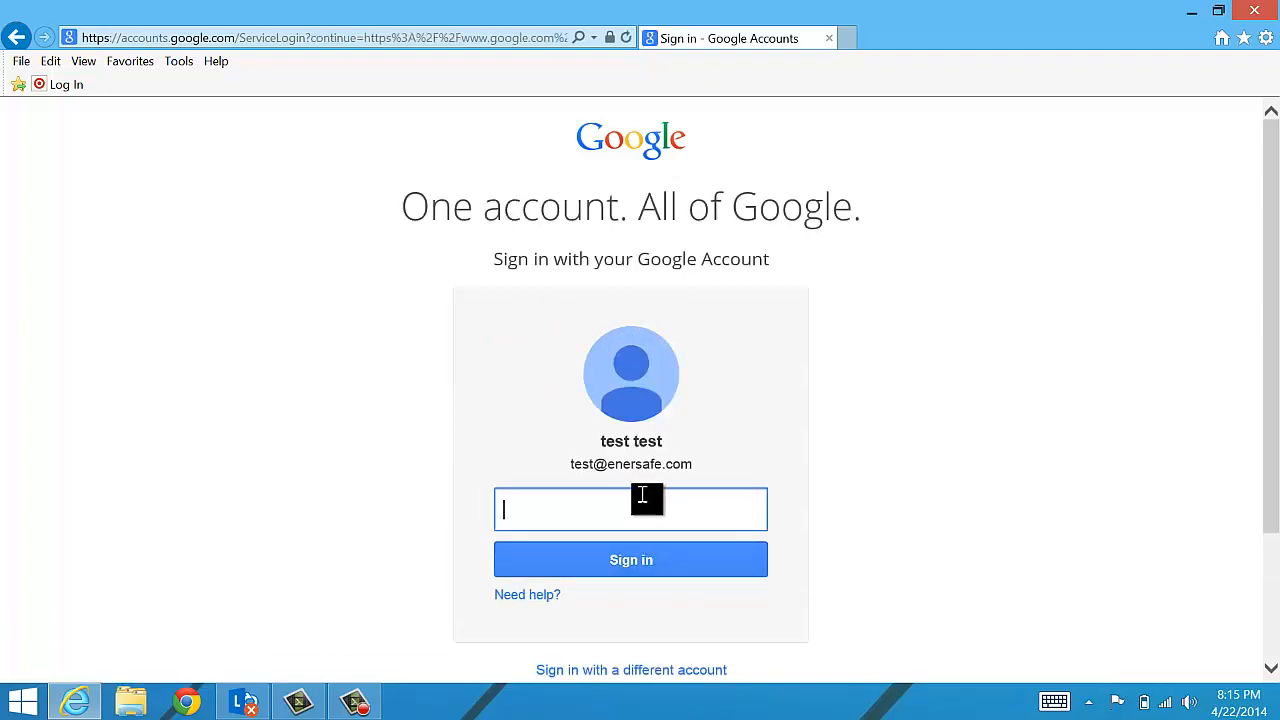
text(t1)
key(Return)
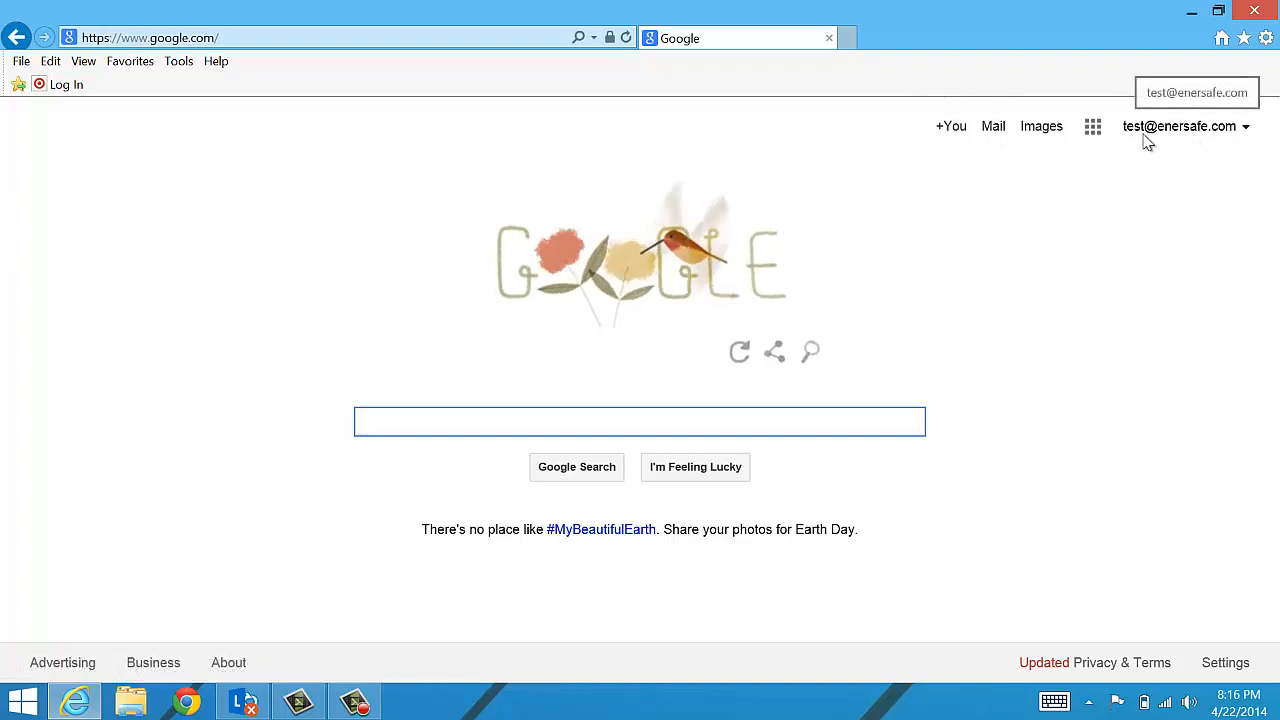
click(993, 130)
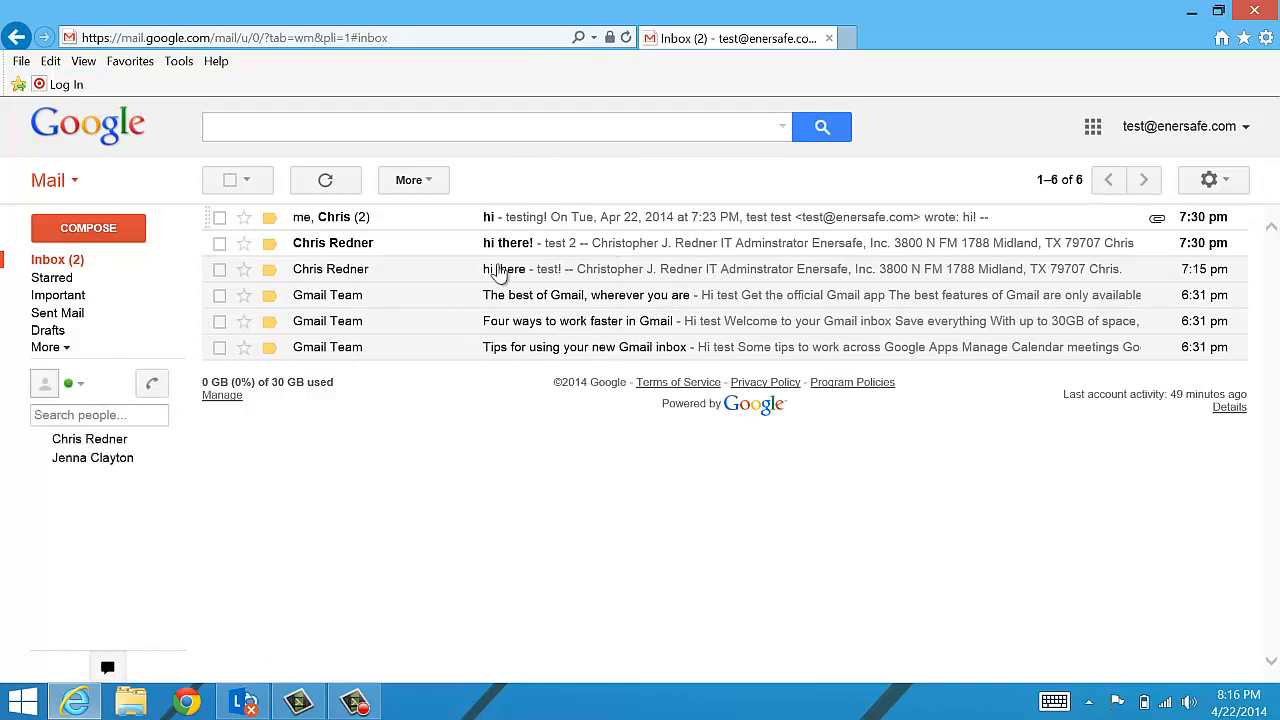
- Start a new blank message with Compose
click(96, 232)
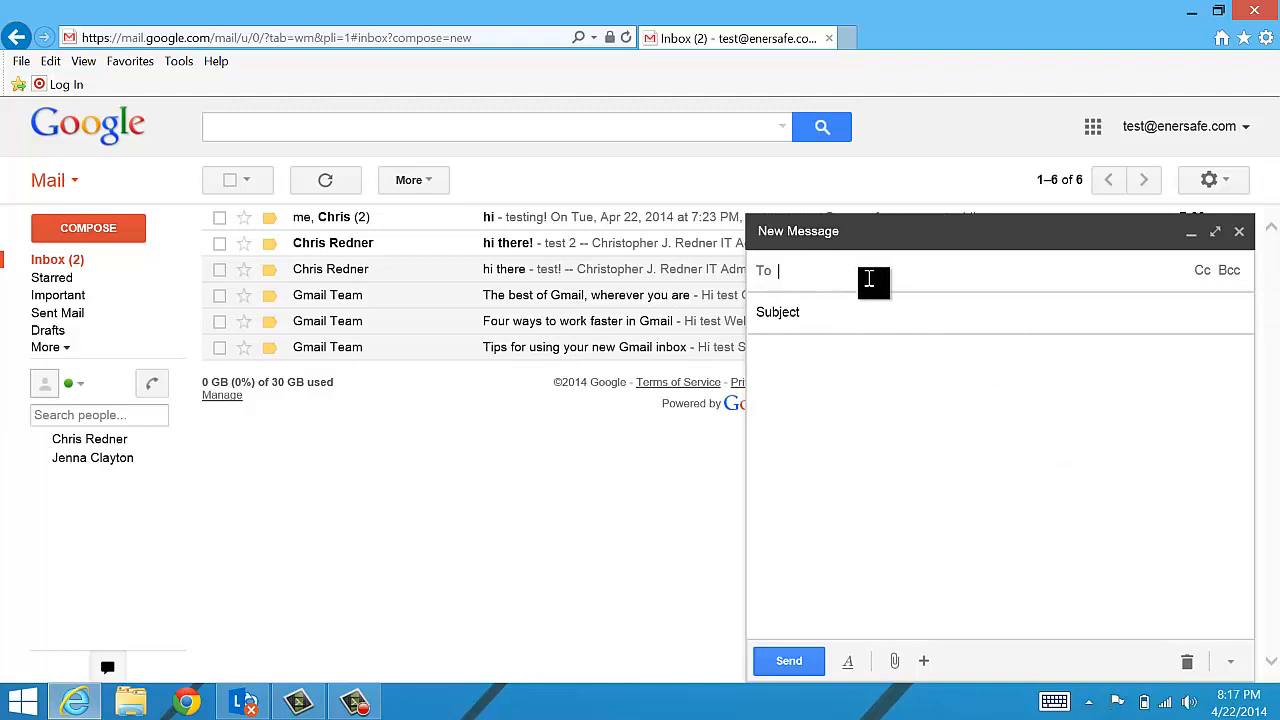
- Address the draft to one contact, Bcc a second contact, and set the subject to 'test'
text(c)
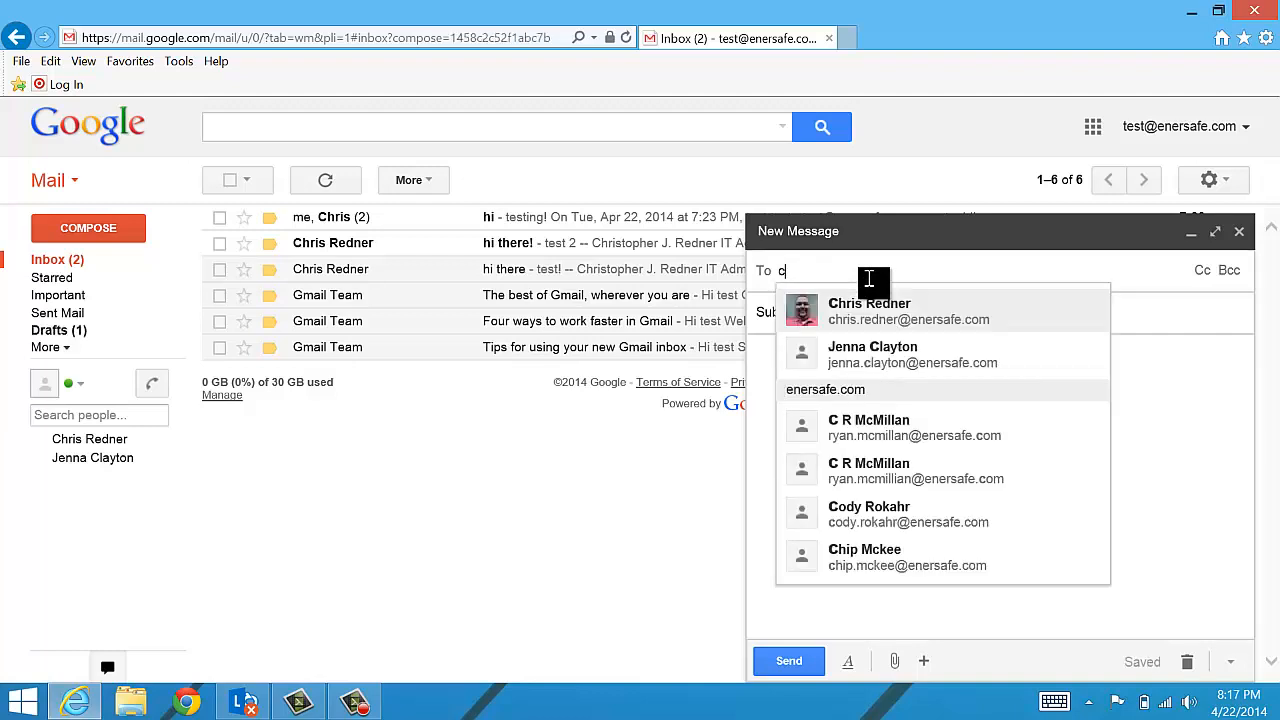
click(886, 311)
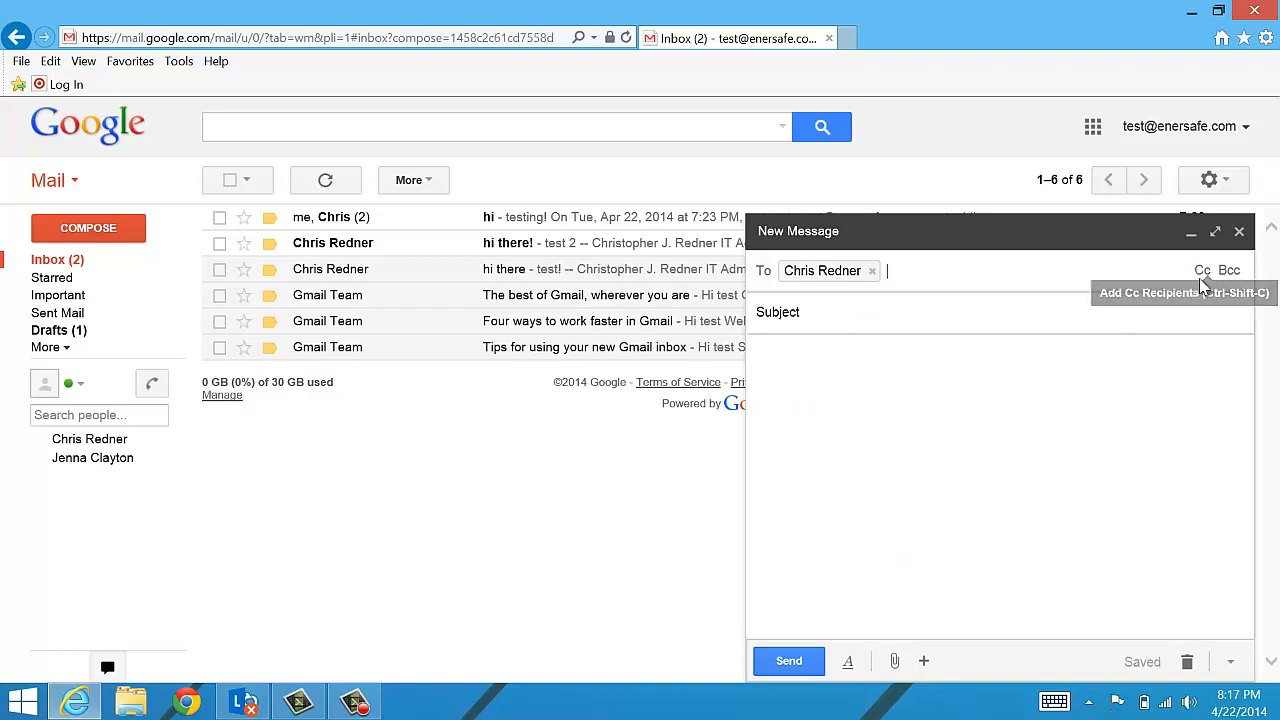
click(1230, 271)
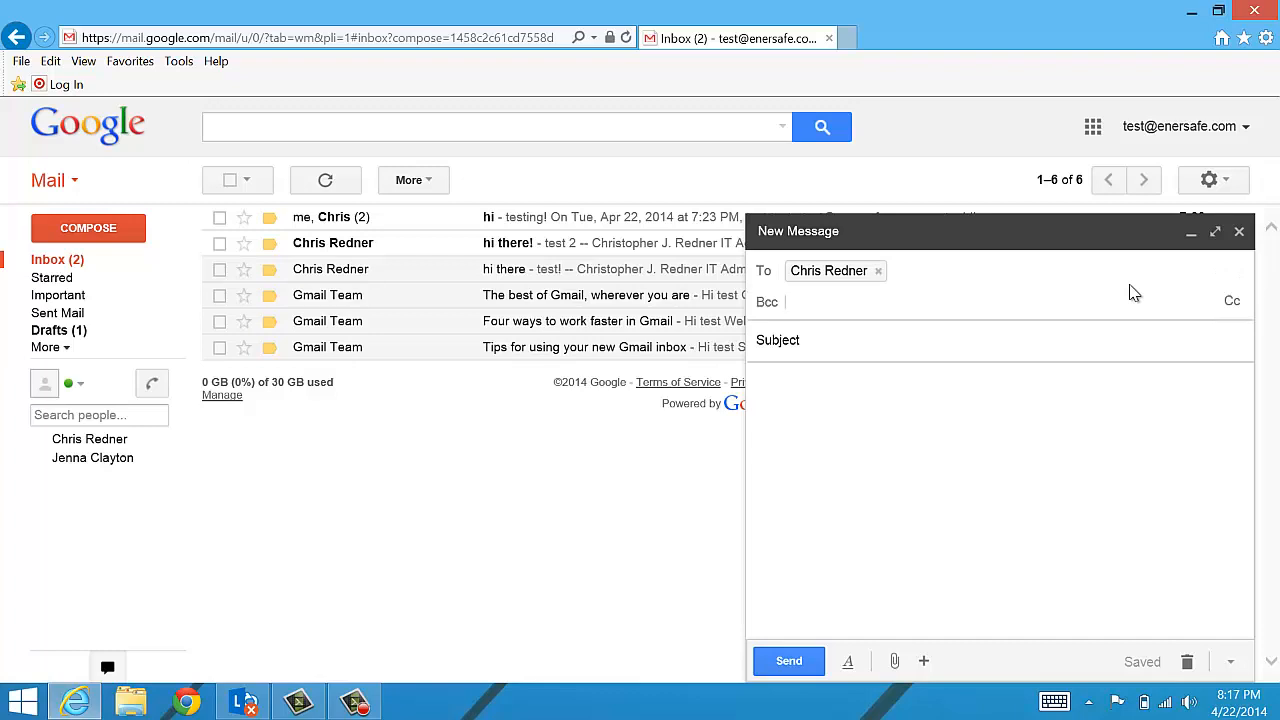
text(marco)
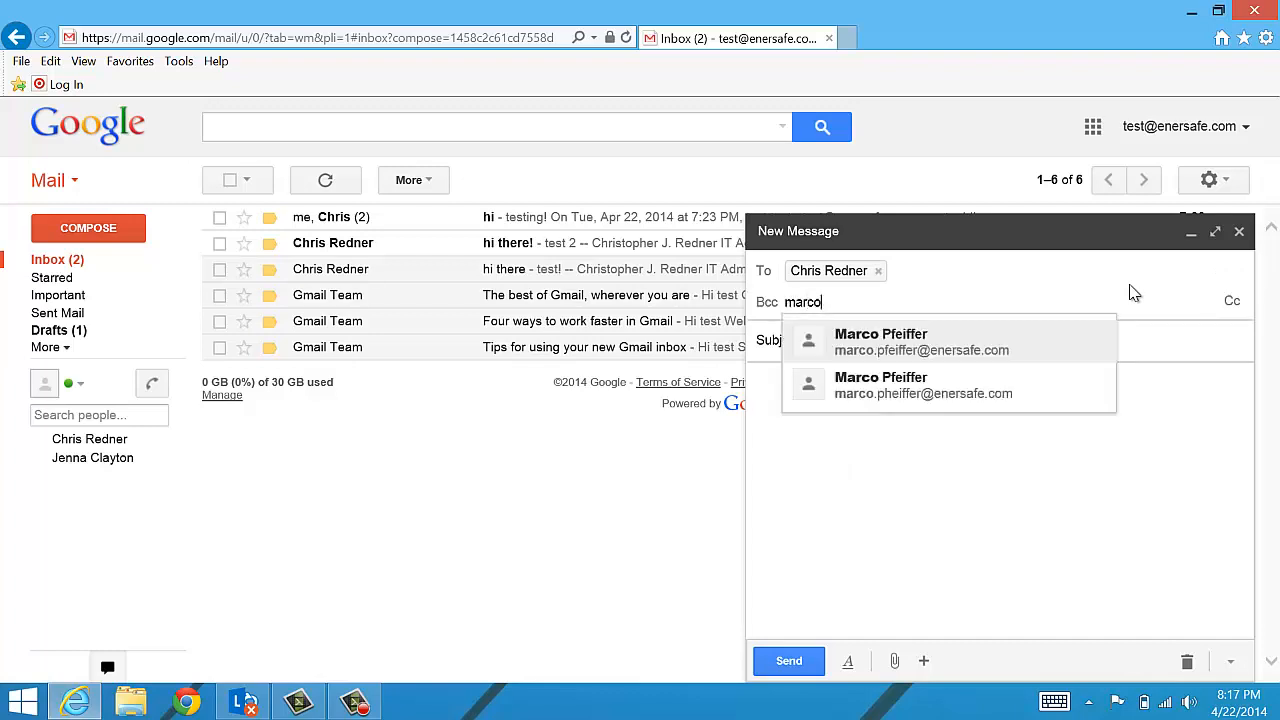
click(909, 336)
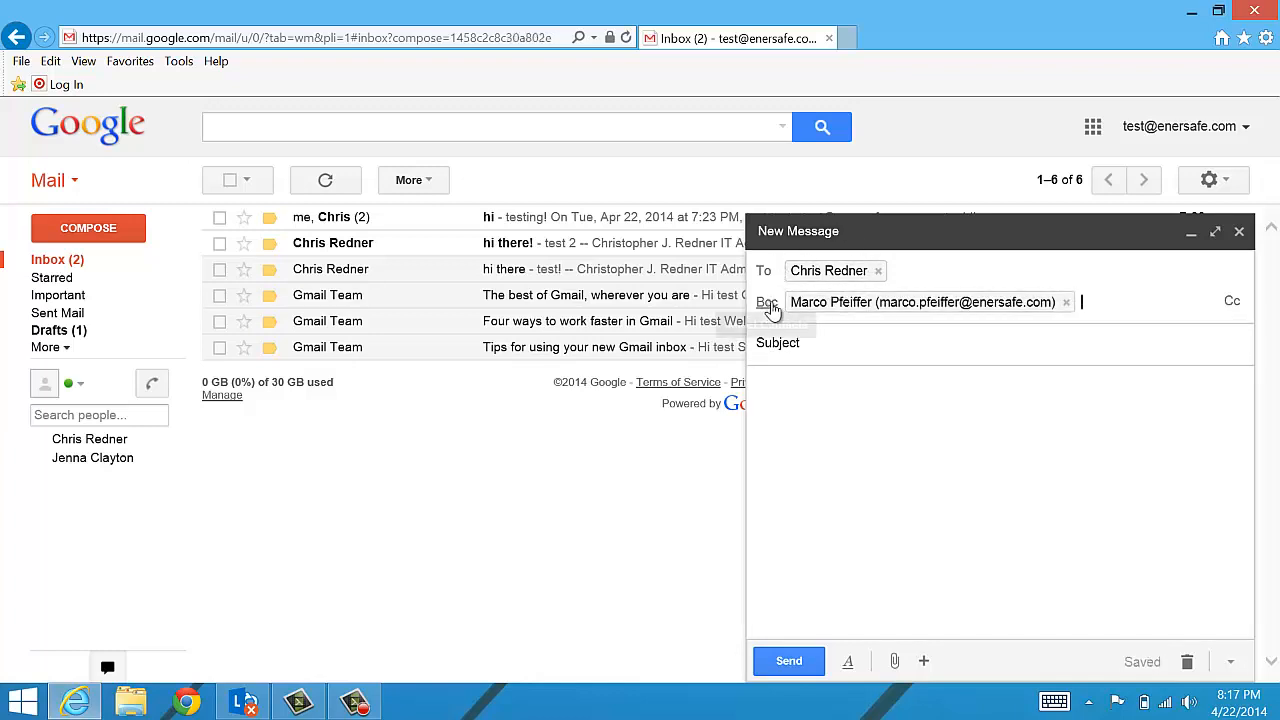
click(863, 345)
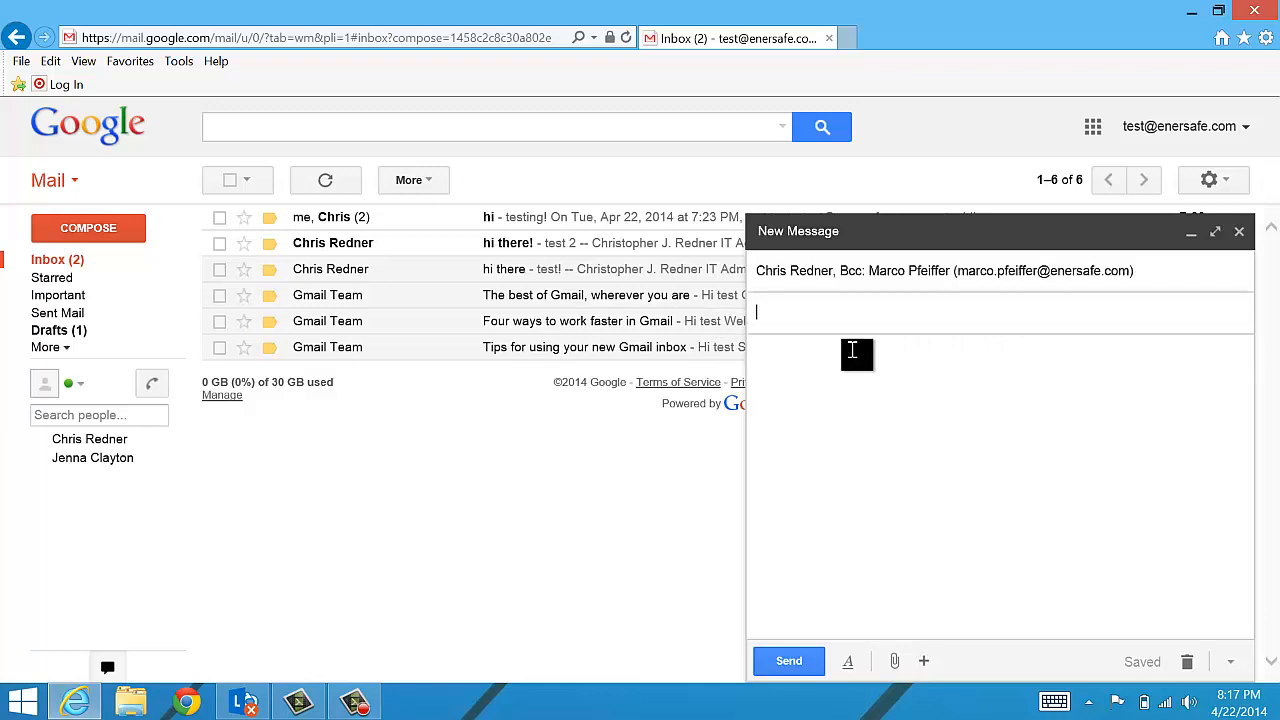
text(test)
key(Tab)
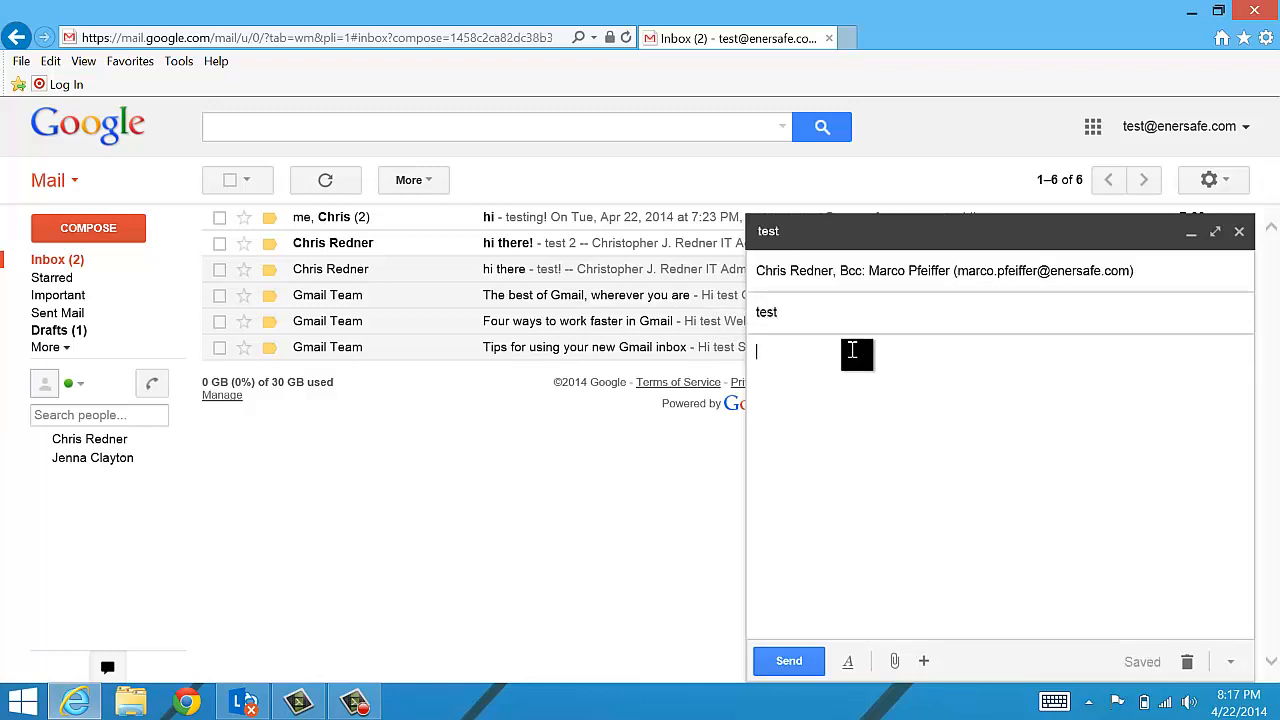
- Write the short one-line test note in the message body
text(this is a test Marco you are in a video :-))
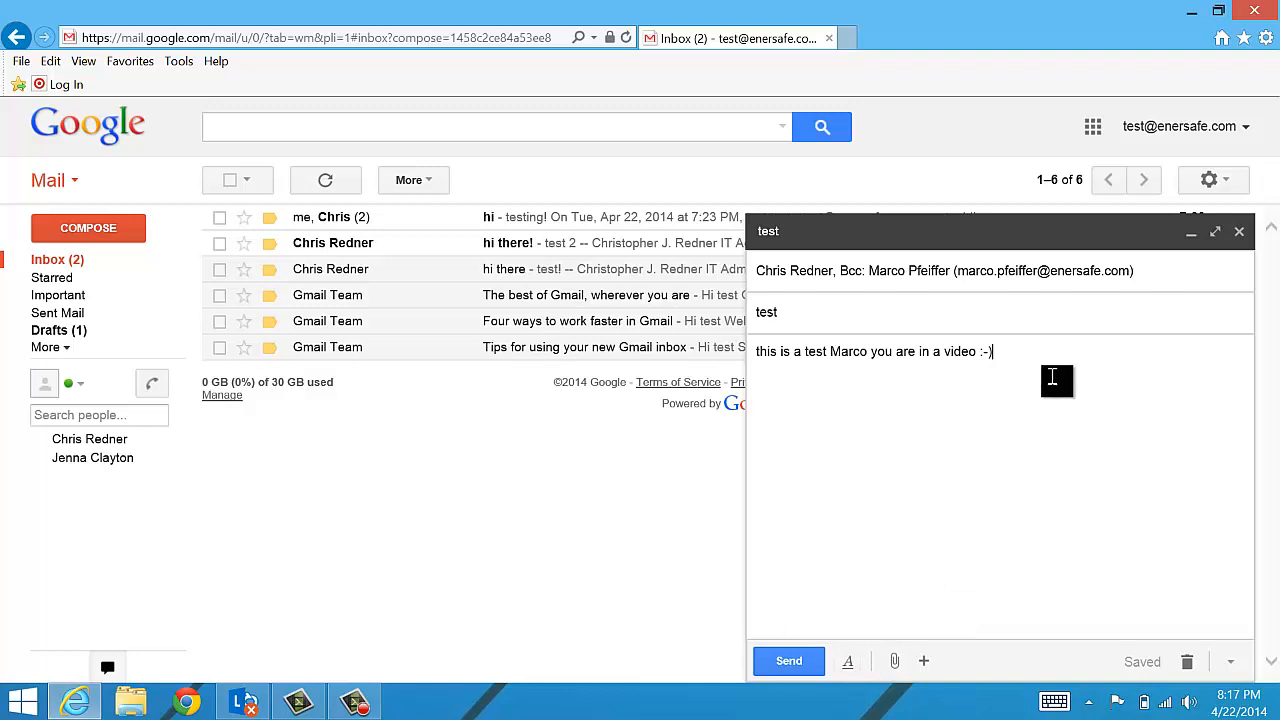
- Format the body sentence as Comic Sans MS, Huge size, bold and blue
drag(992, 345, 912, 337)
drag(1100, 390, 762, 354)
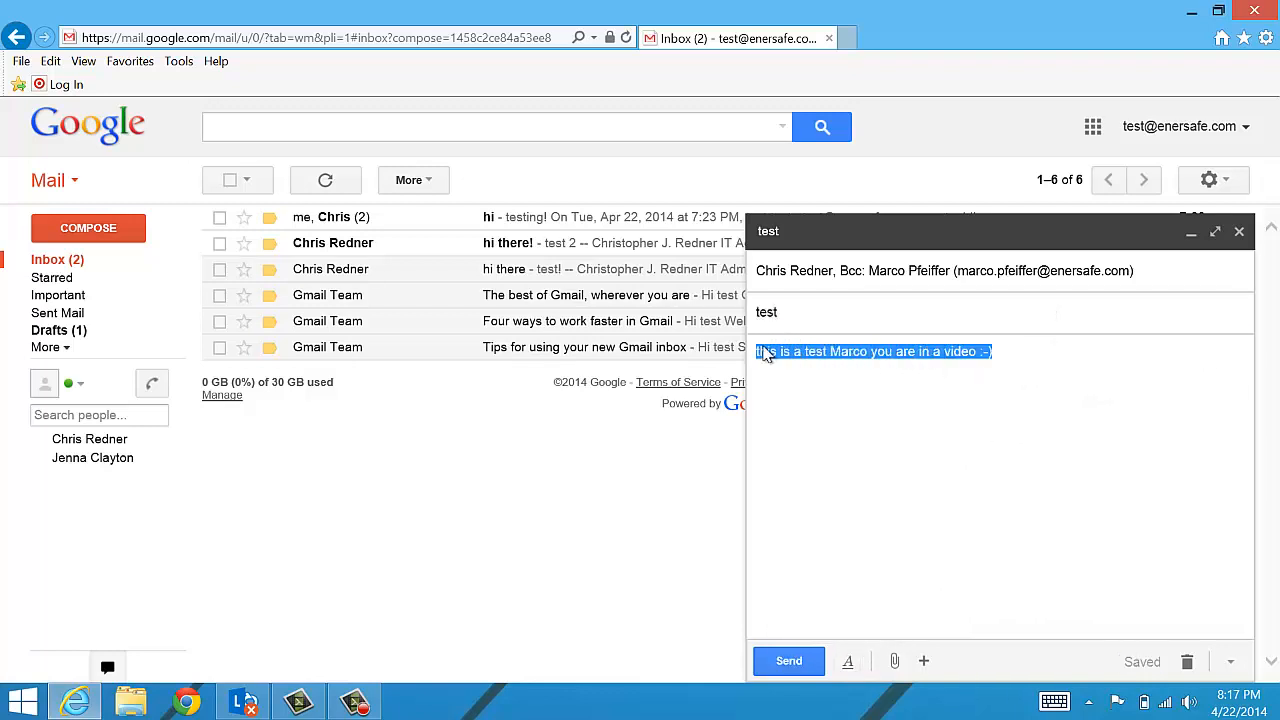
click(848, 662)
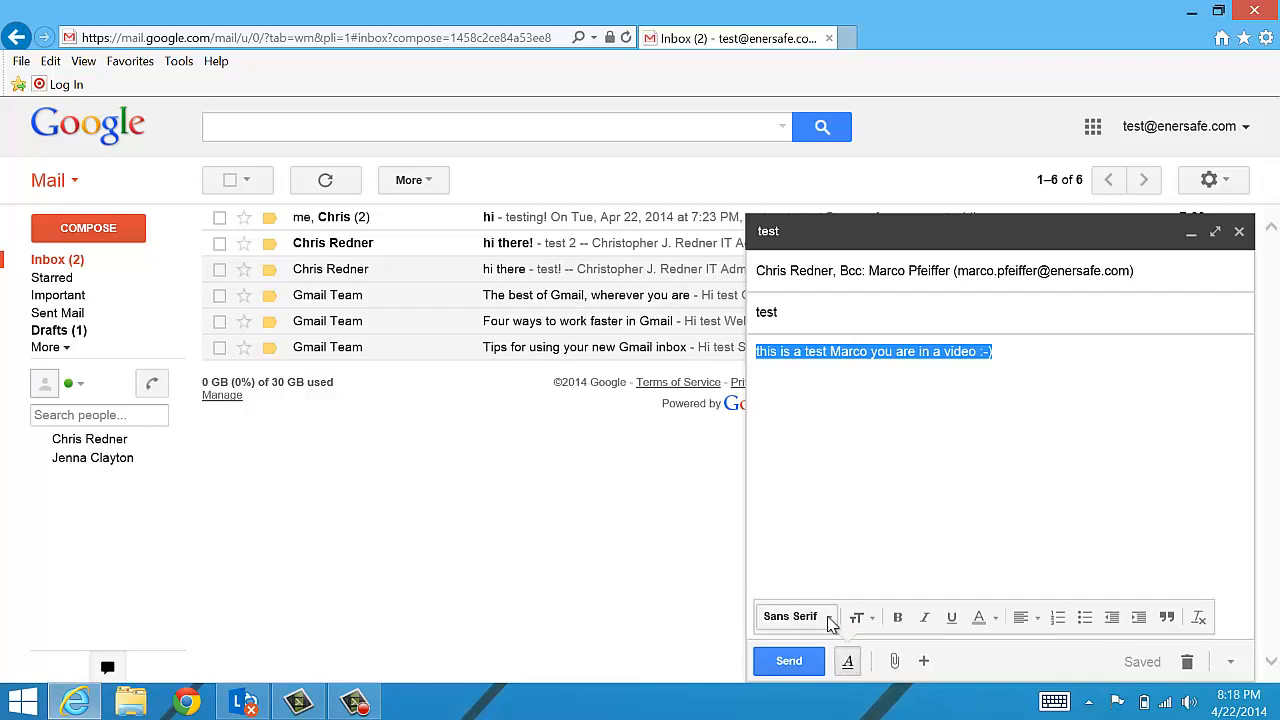
click(828, 618)
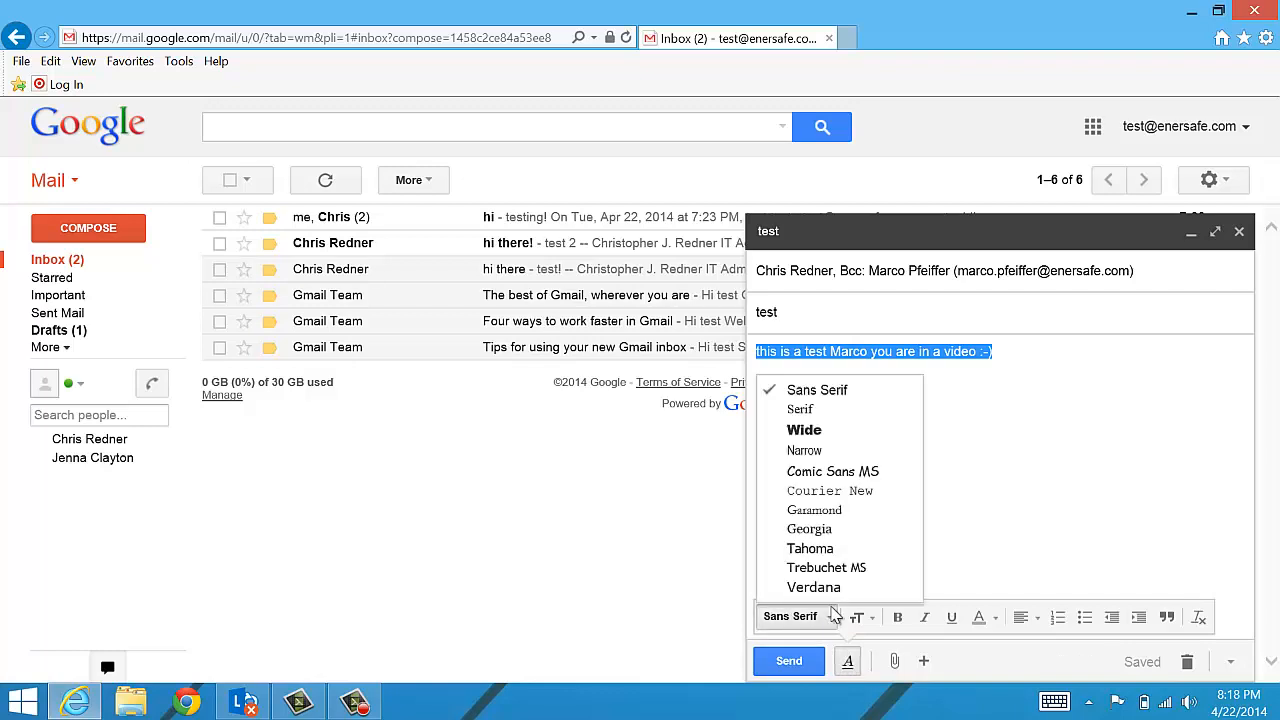
click(888, 473)
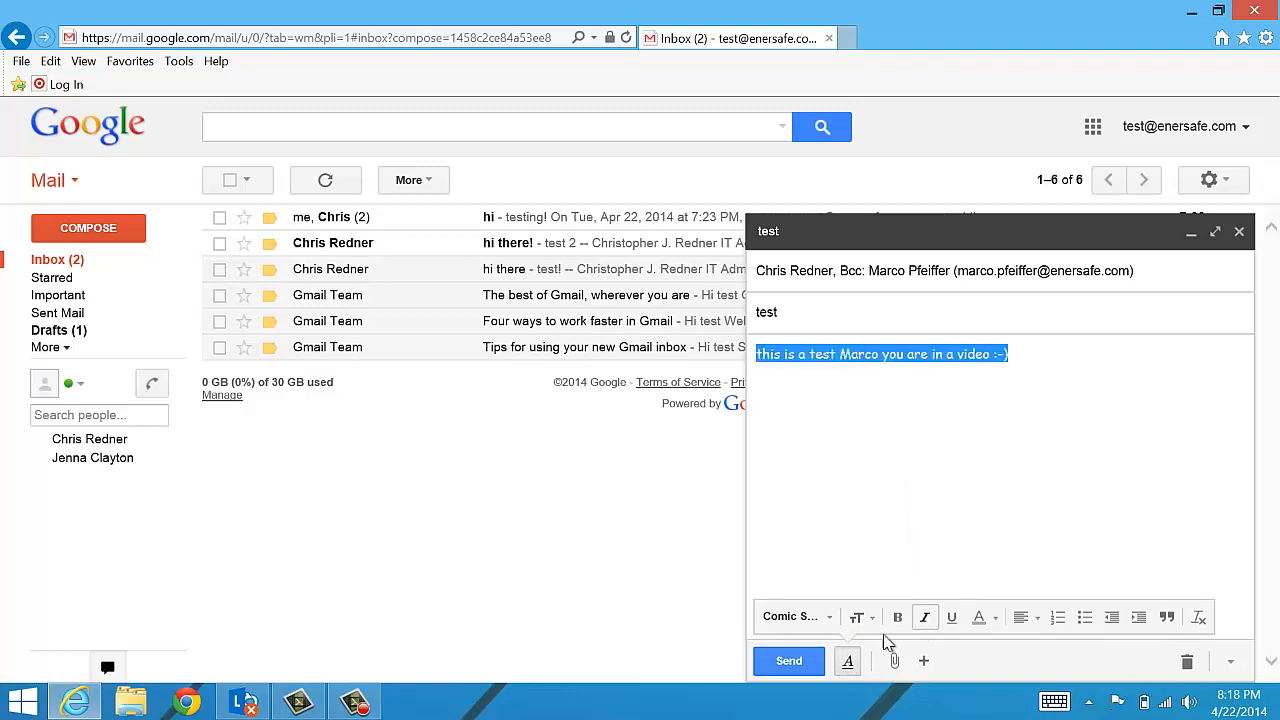
click(858, 618)
click(920, 580)
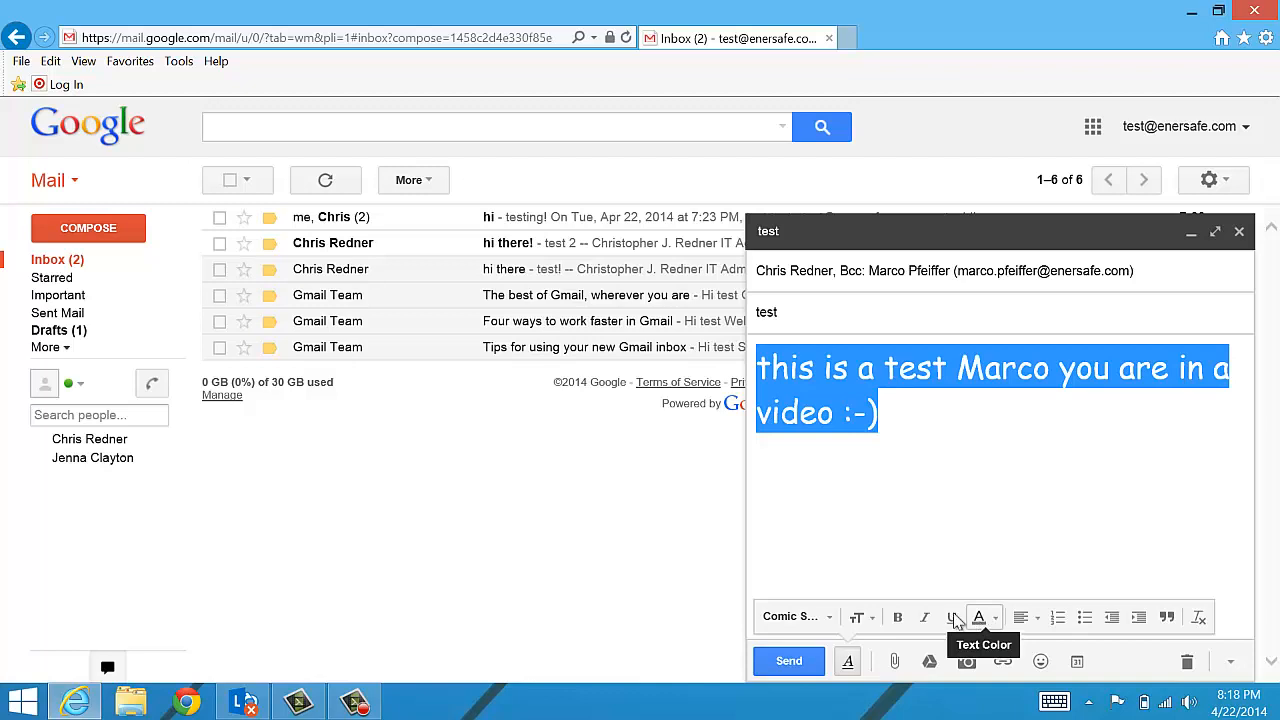
click(898, 618)
click(979, 618)
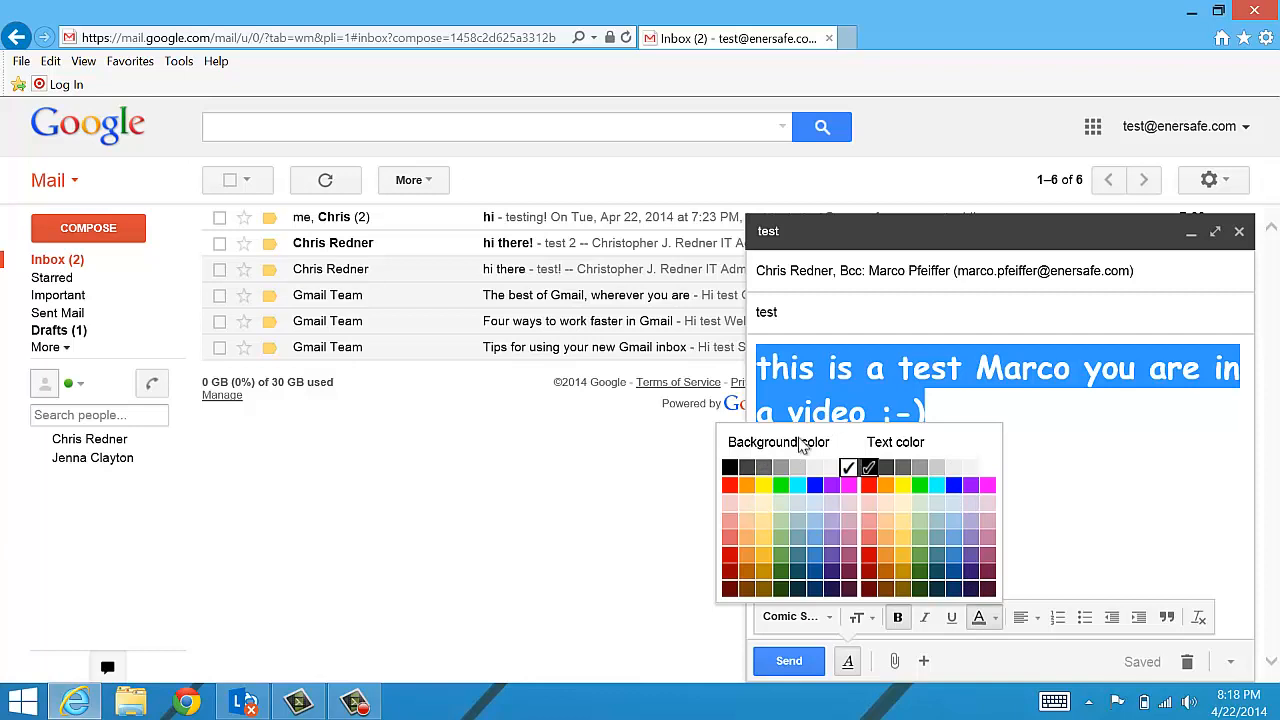
click(951, 488)
click(955, 487)
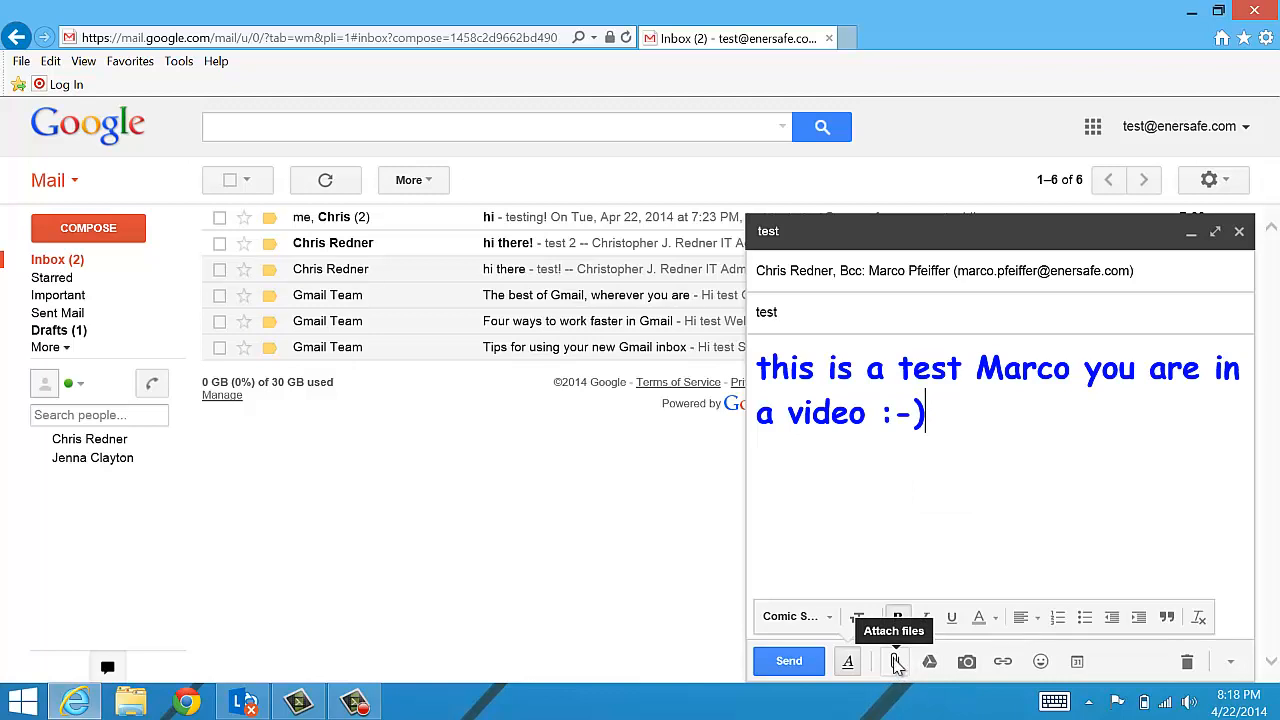
- Attach TCSafety-webfront.RDP from the desktop to the message
click(896, 662)
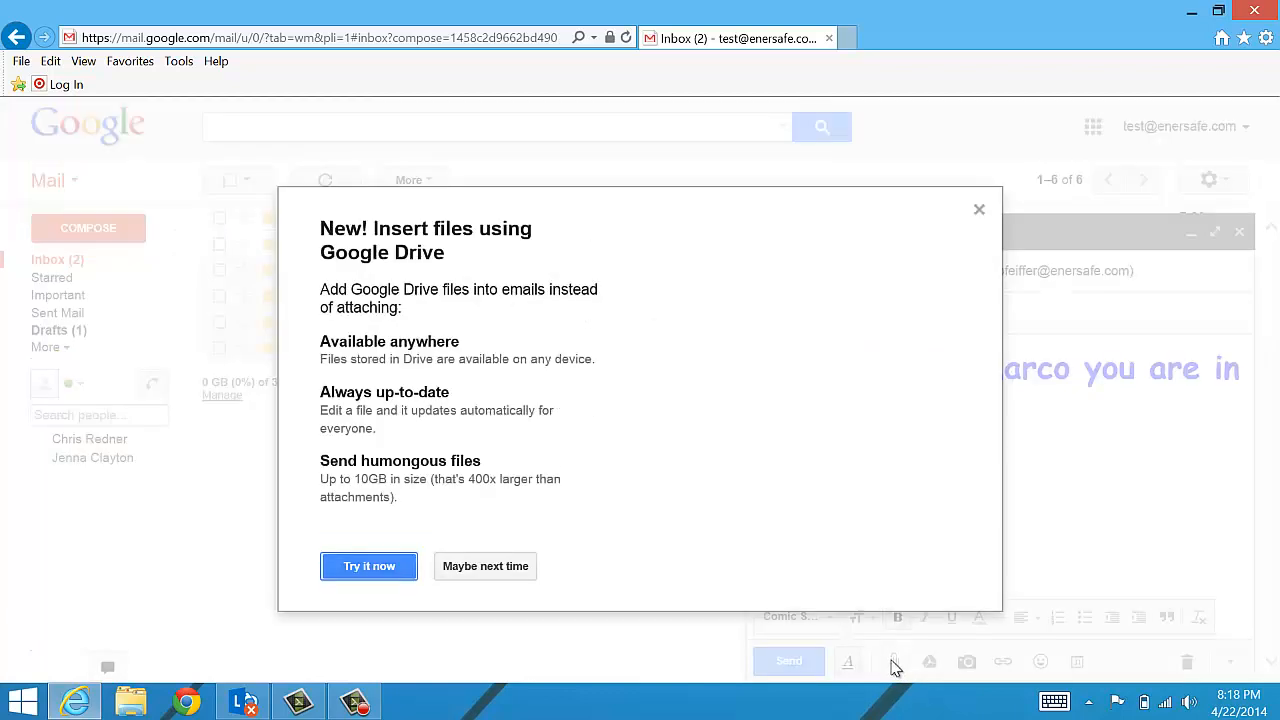
click(505, 566)
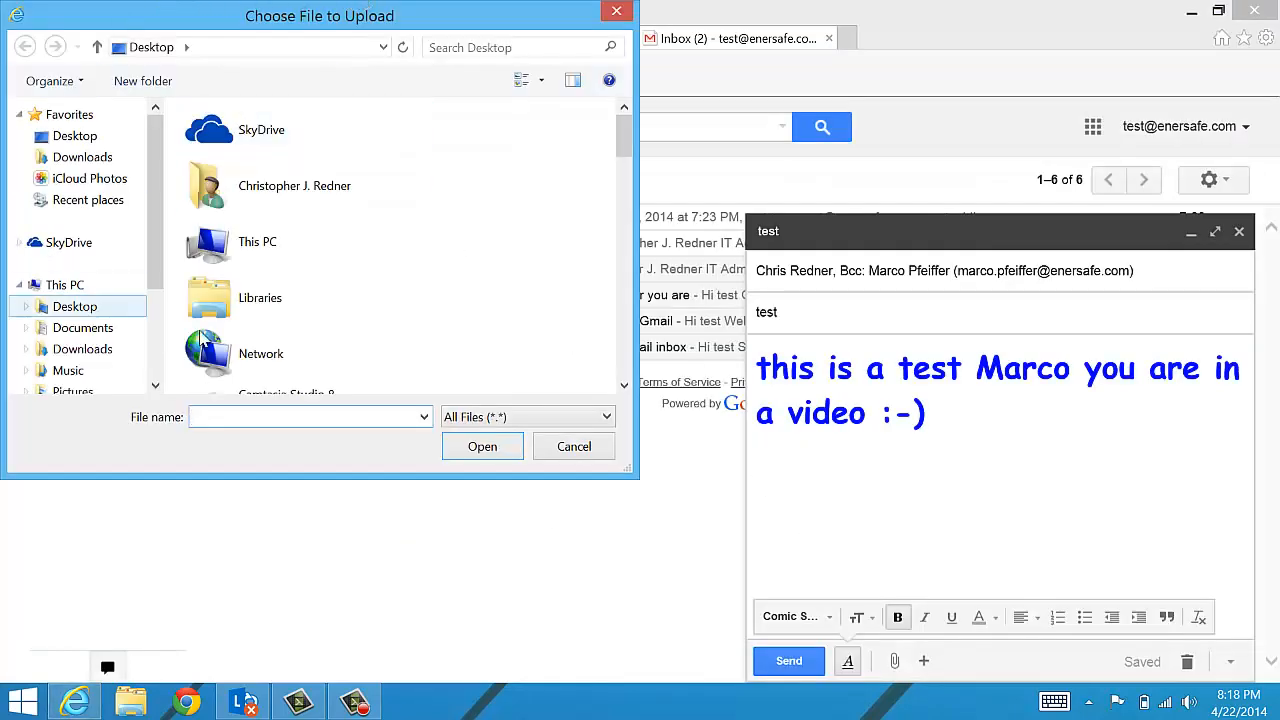
drag(628, 130, 616, 330)
scroll(616, 330, down, 3)
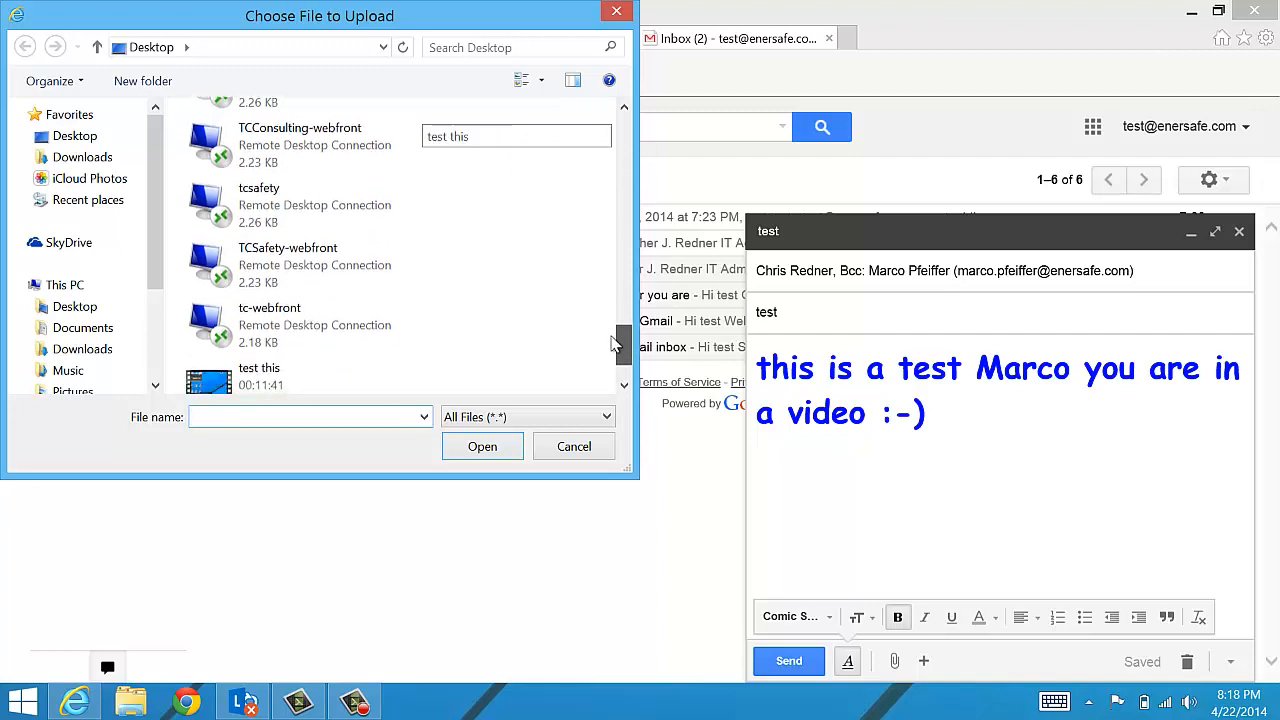
click(247, 240)
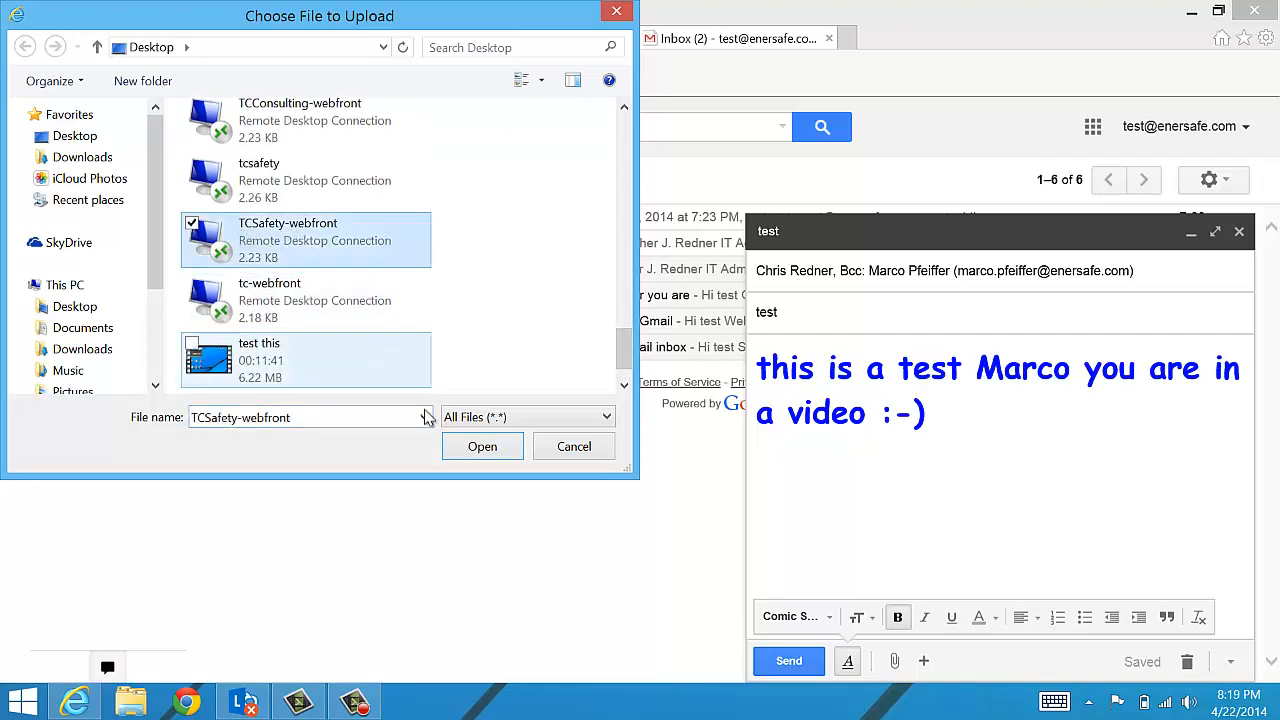
click(482, 448)
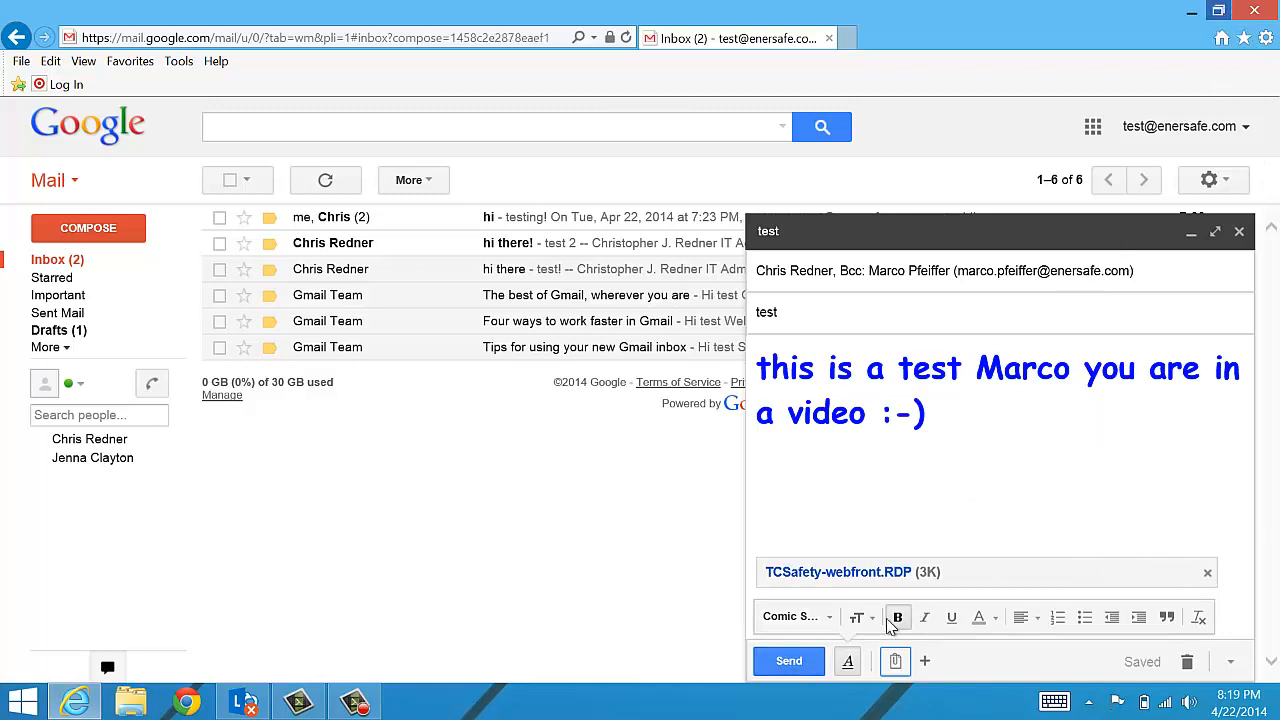
- Drag tc-webfront.RDP from the desktop into the draft as a second attachment
mouse_move(895, 663)
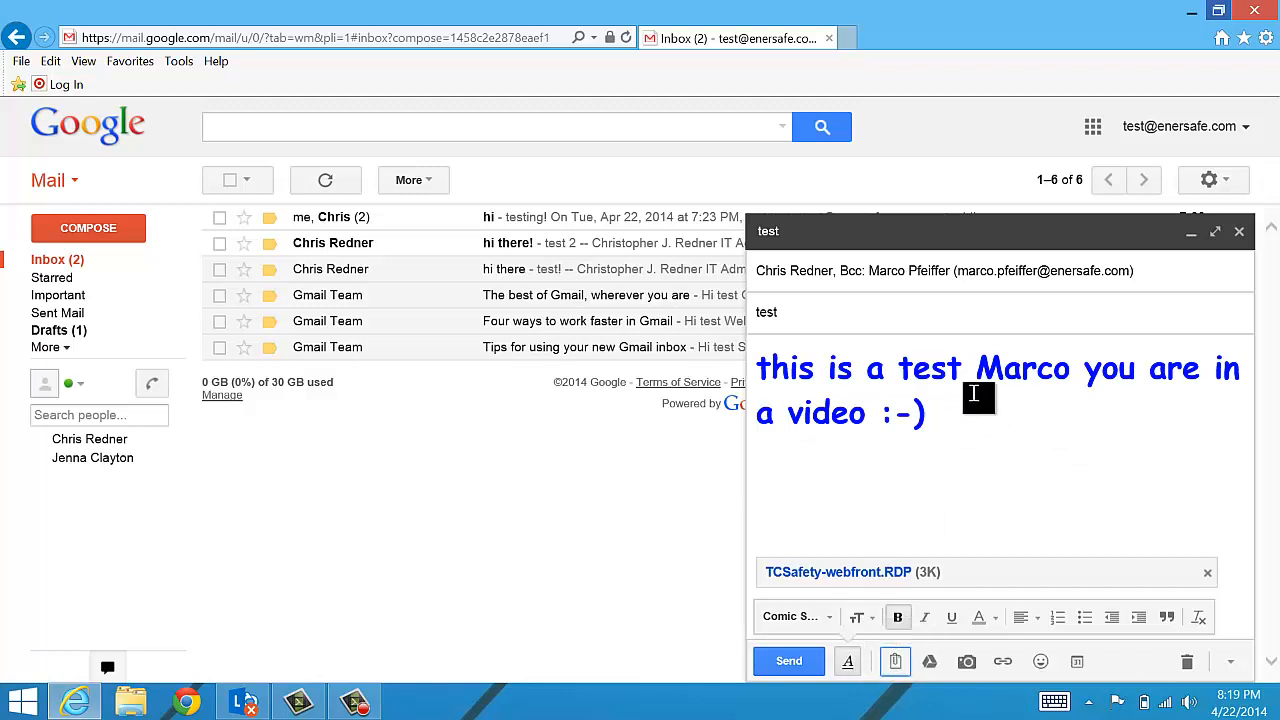
click(1218, 14)
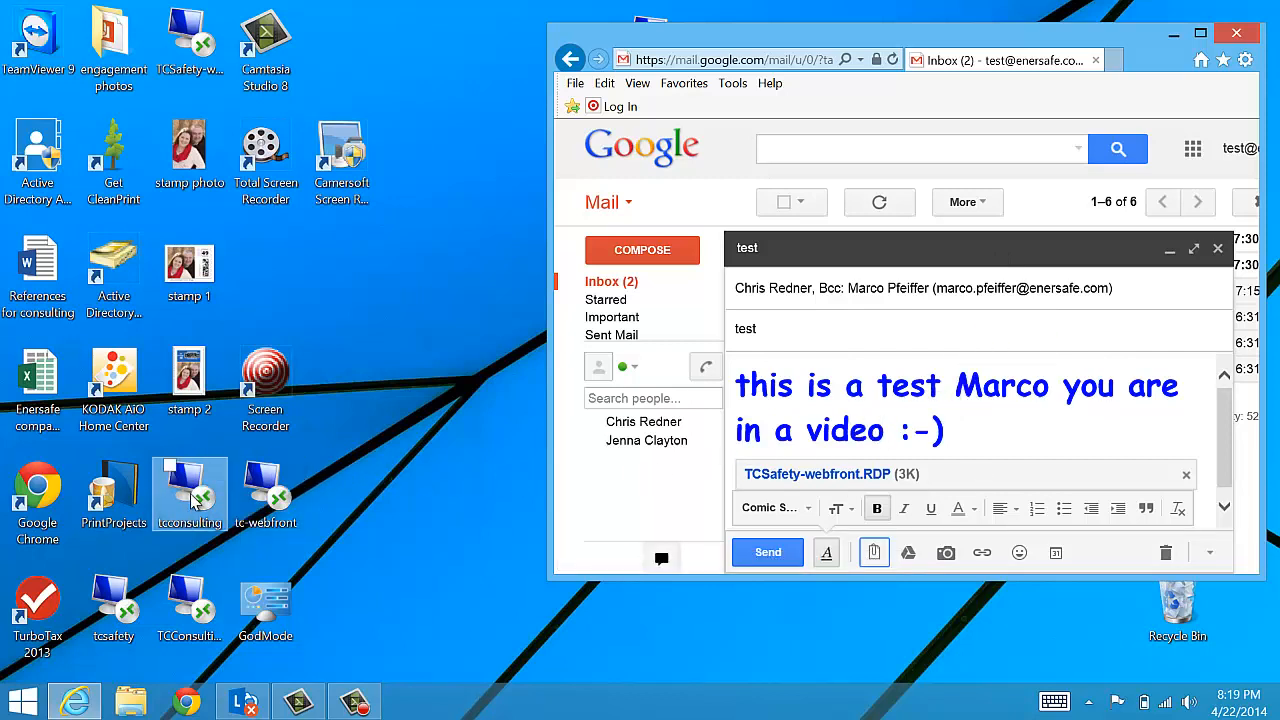
click(290, 498)
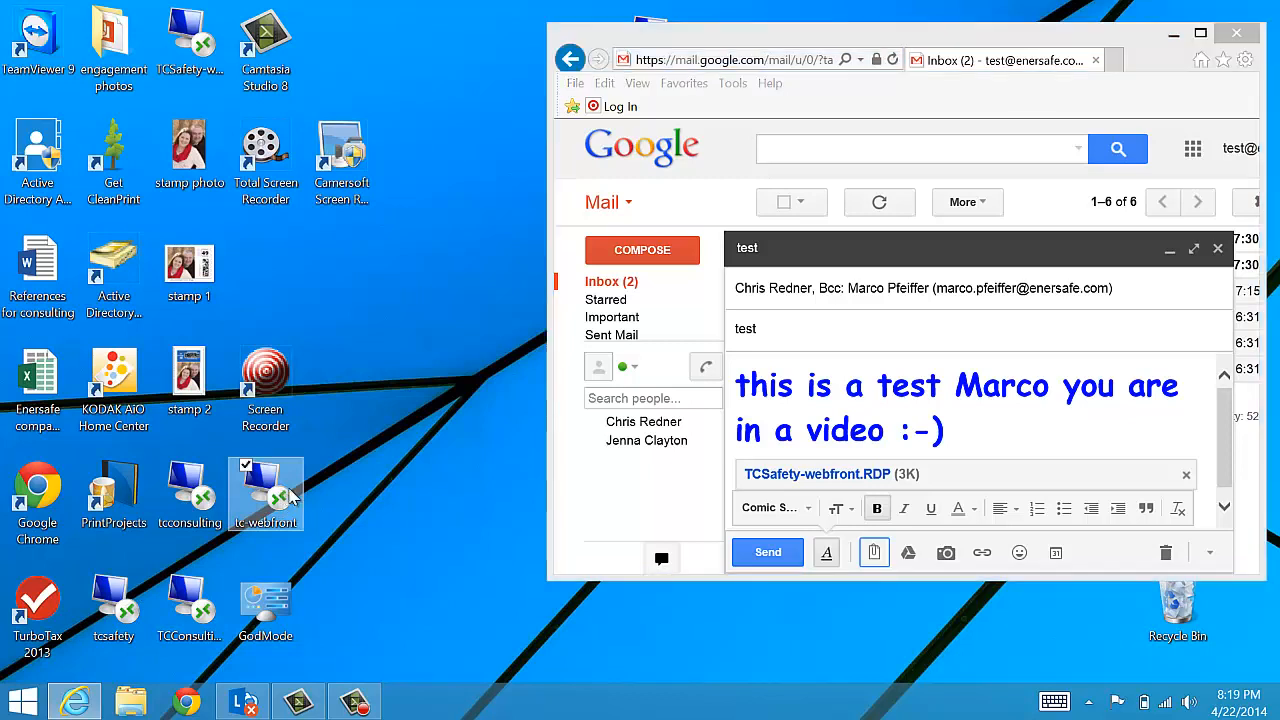
drag(290, 498, 958, 440)
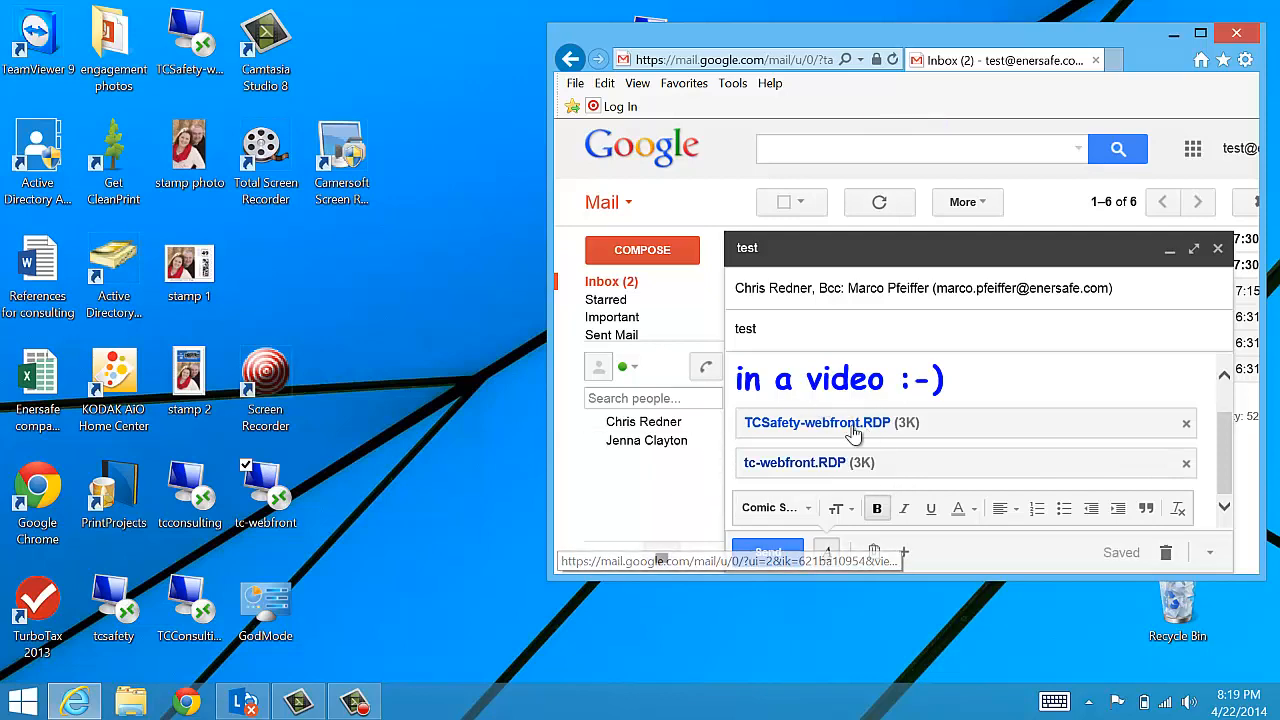
click(1199, 34)
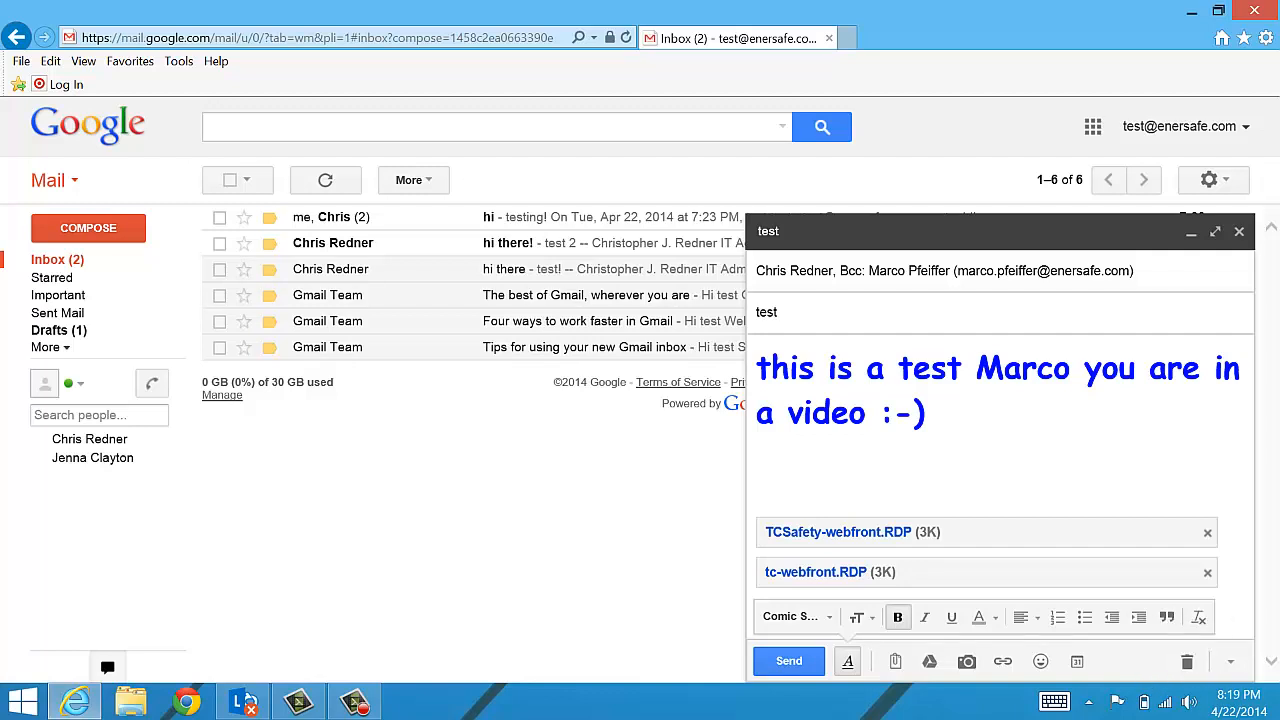
- Send the test message with its two RDP attachments
click(791, 662)
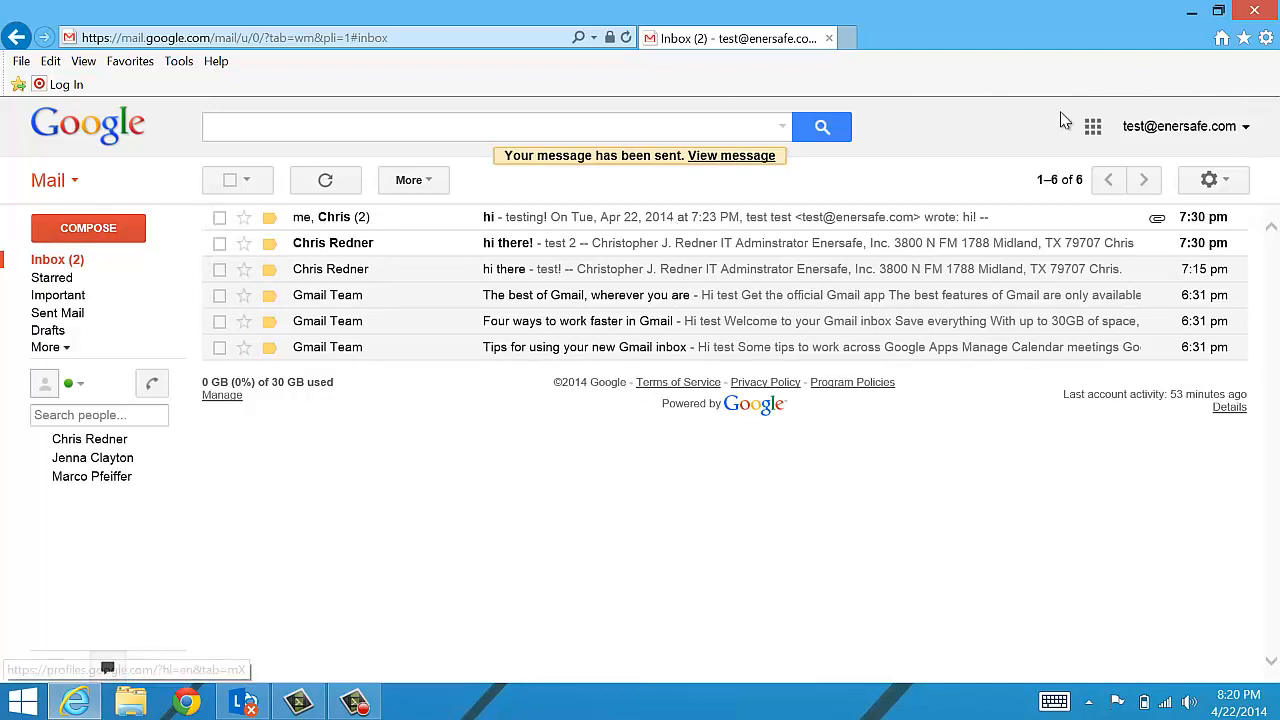
click(1212, 181)
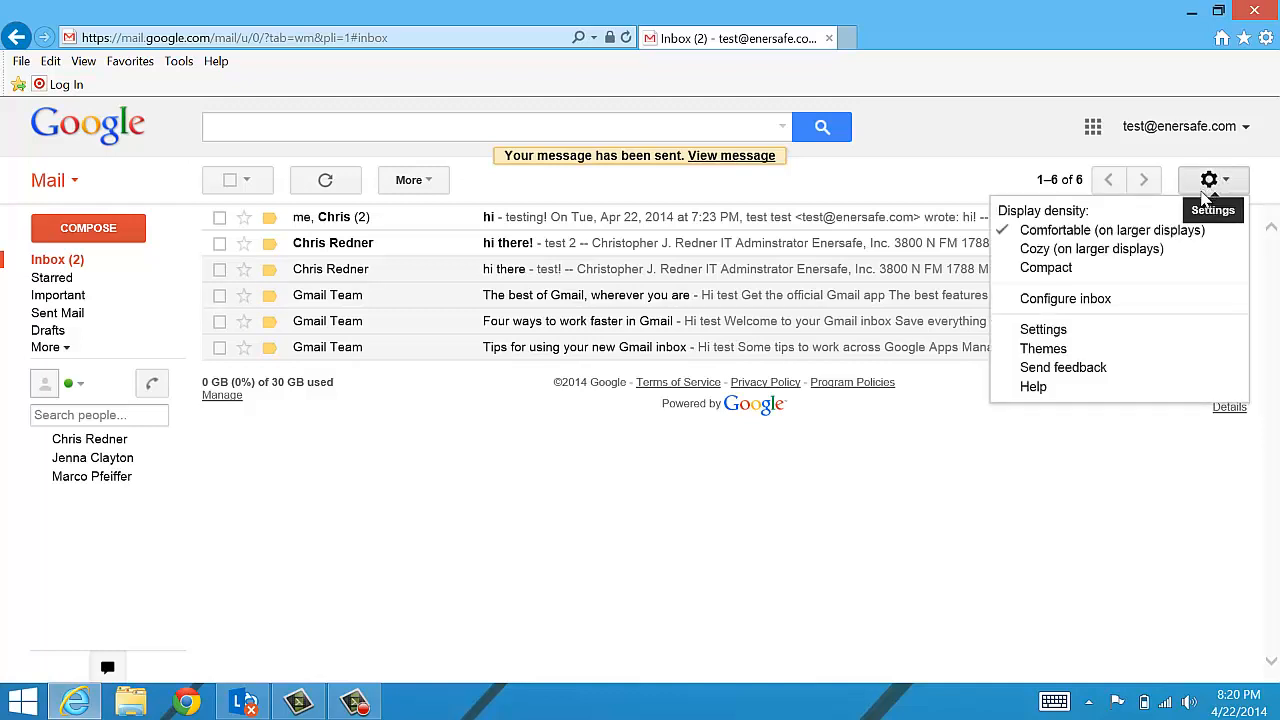
- Open Gmail Settings and scroll the General tab down to the empty Signature box
click(1043, 330)
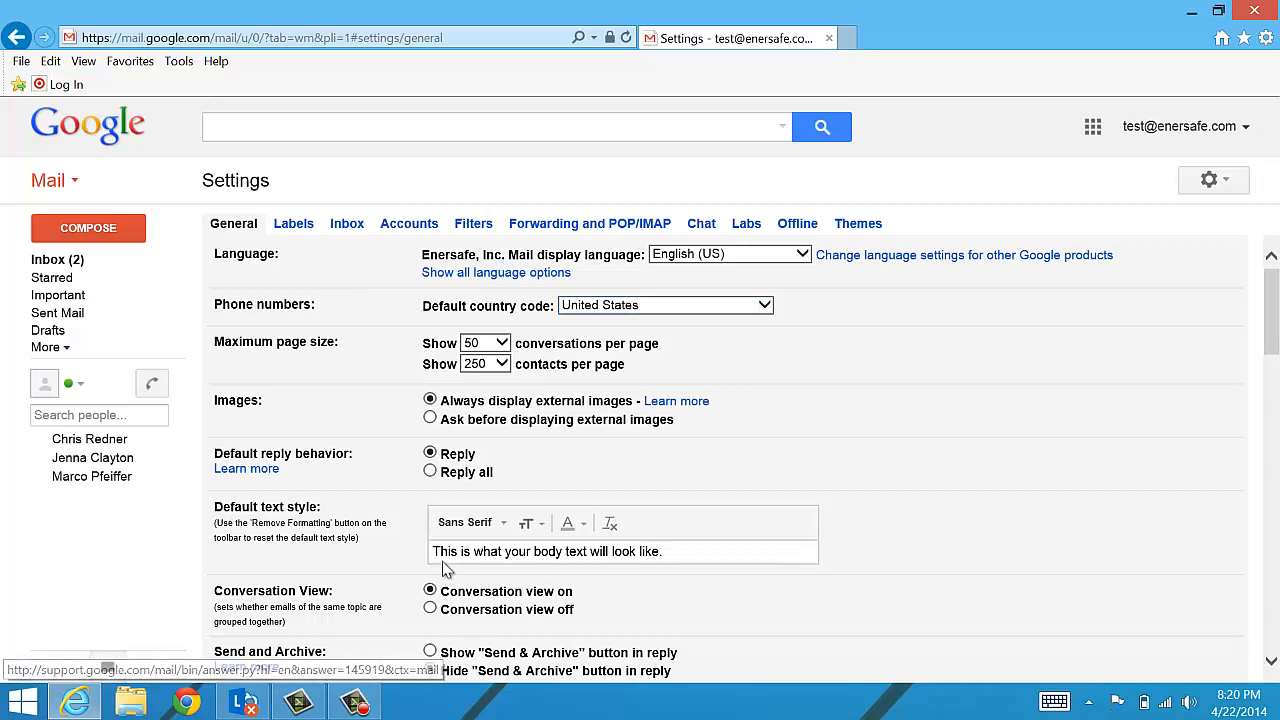
scroll(845, 364, down, 1)
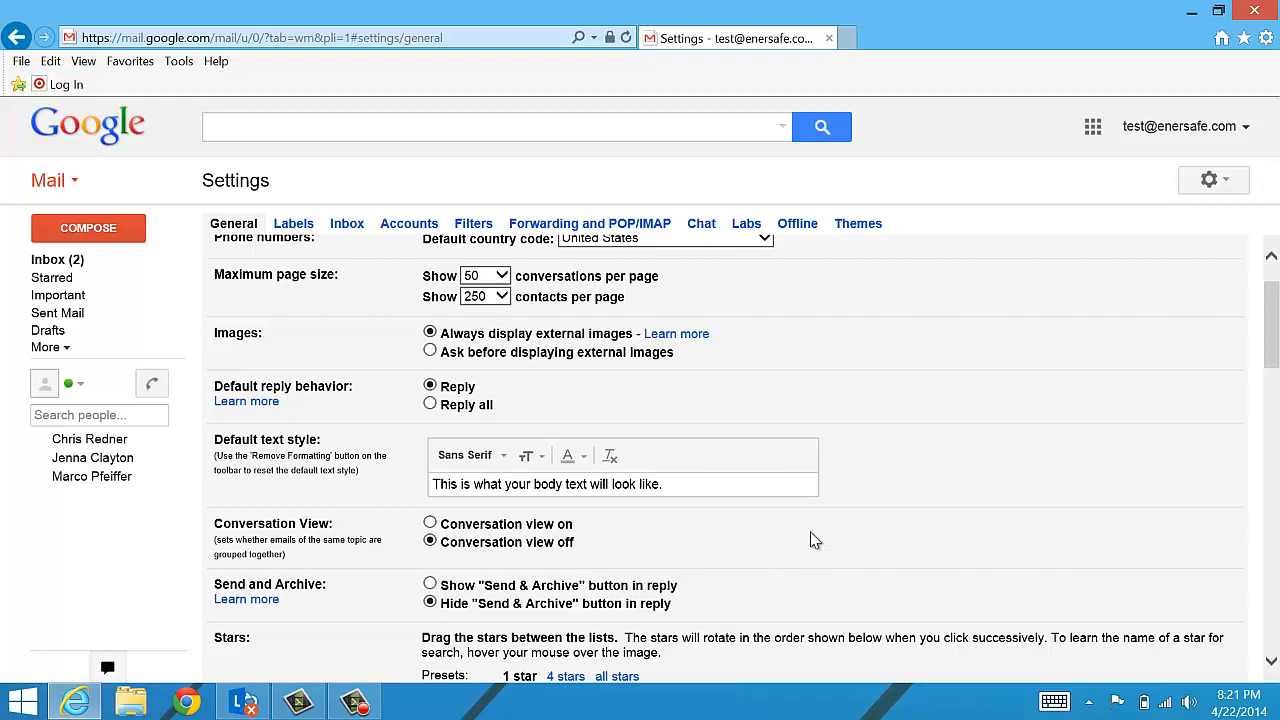
scroll(830, 515, down, 3)
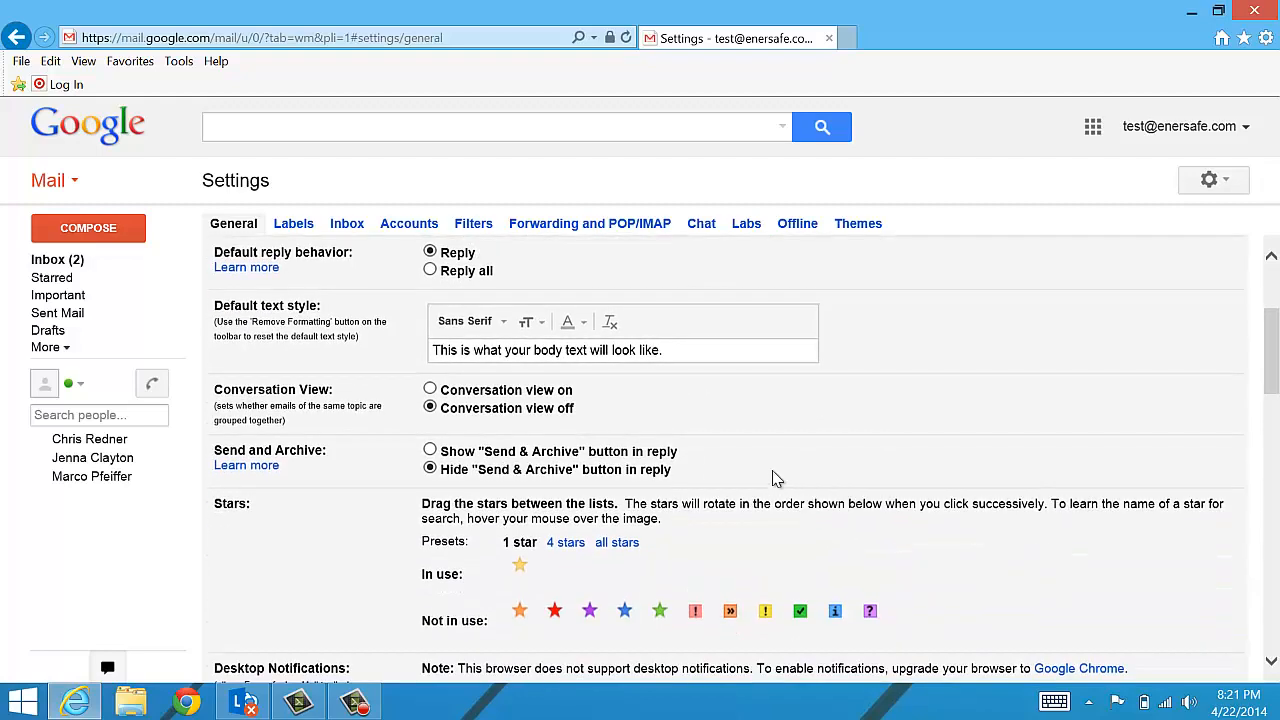
scroll(808, 465, down, 5)
scroll(808, 465, down, 8)
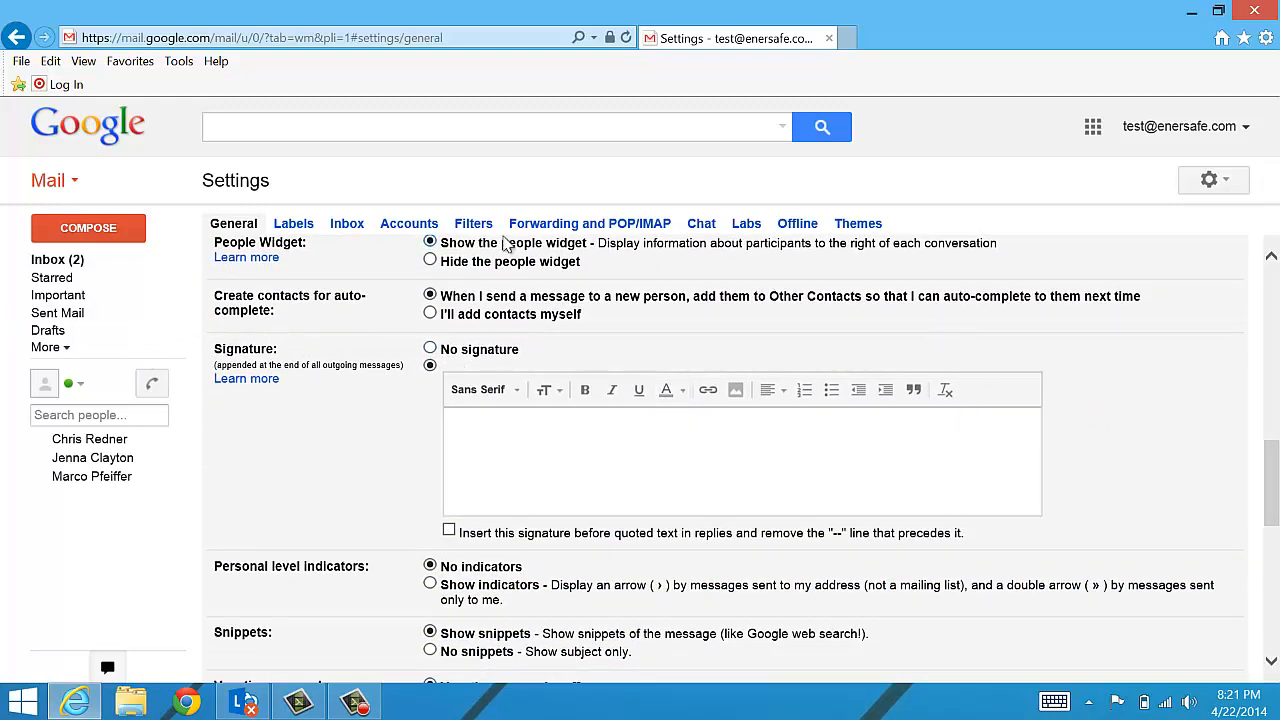
- Enter the signature lines 'your name', 'your #' and 'your title' in the Signature editor
click(568, 436)
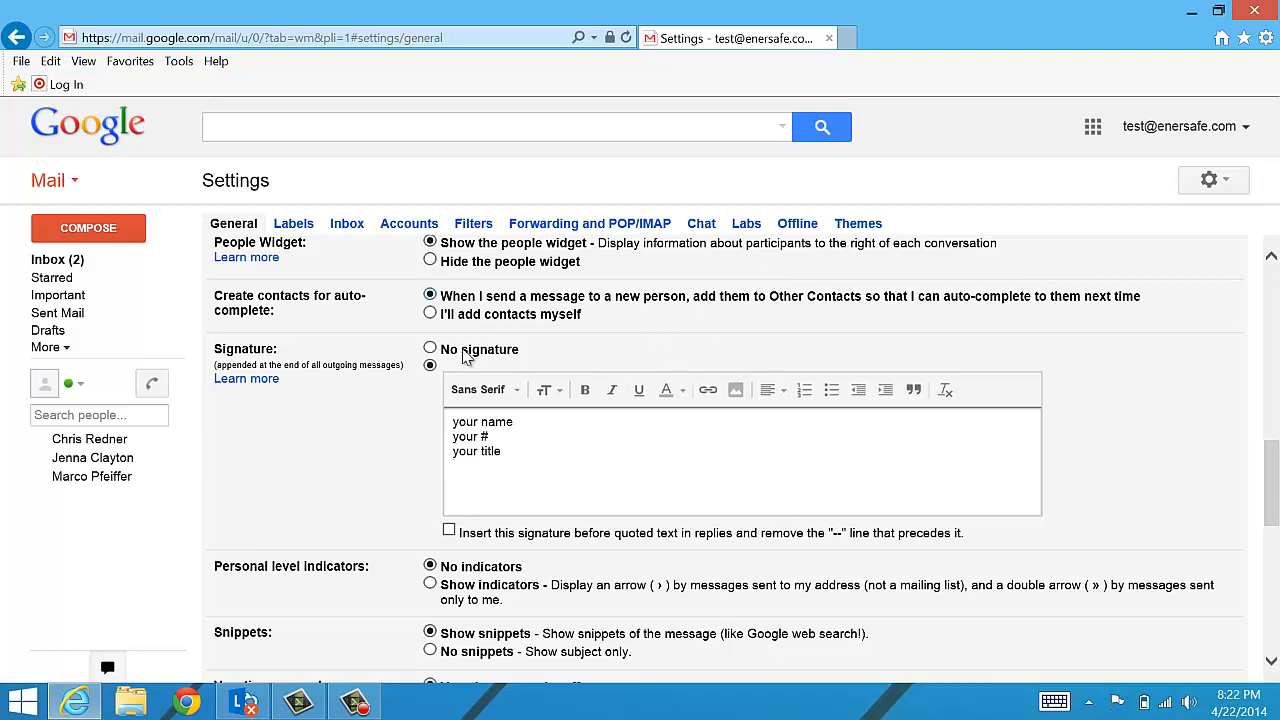
- Open enersafe.com in a new Internet Explorer tab
click(848, 41)
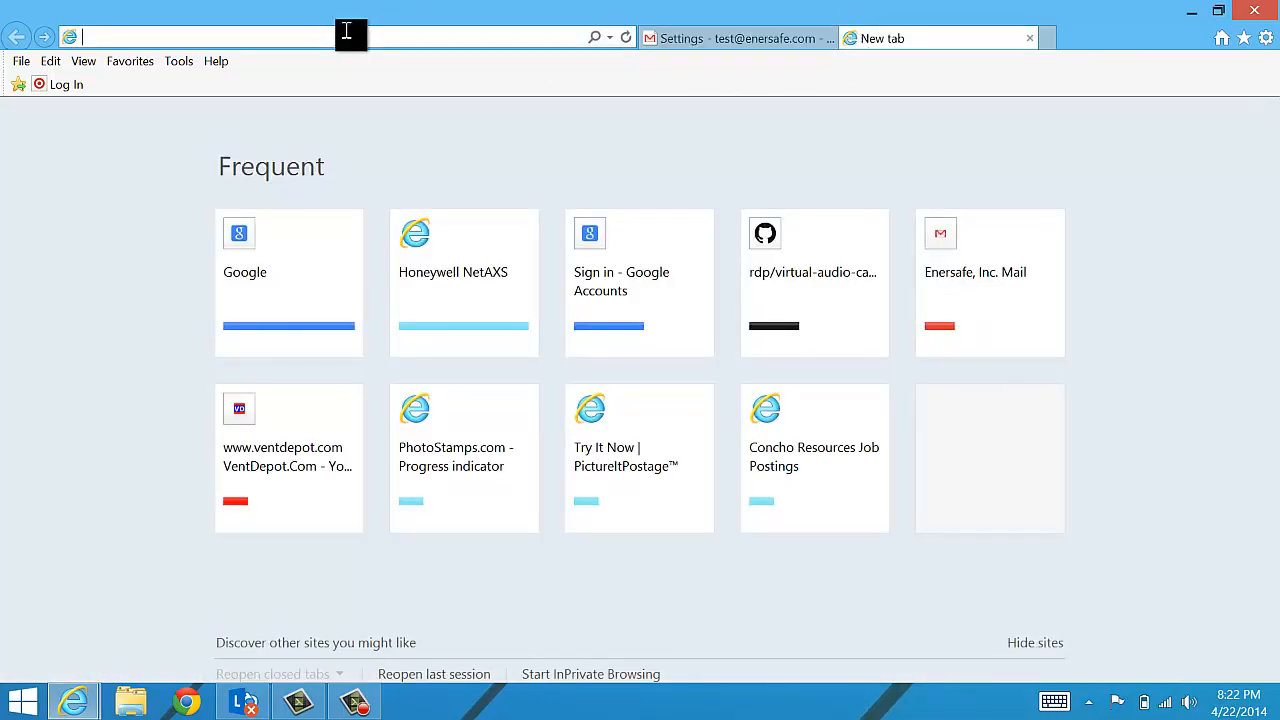
text(enersa)
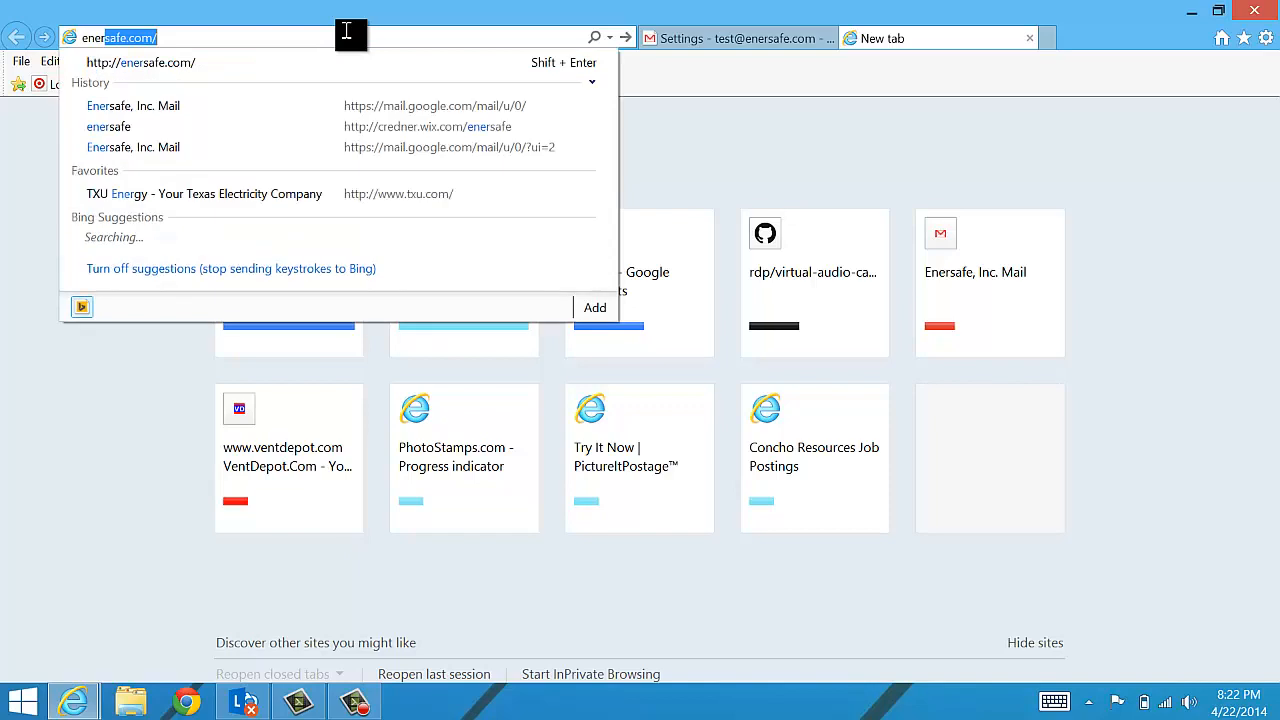
text(fe.com)
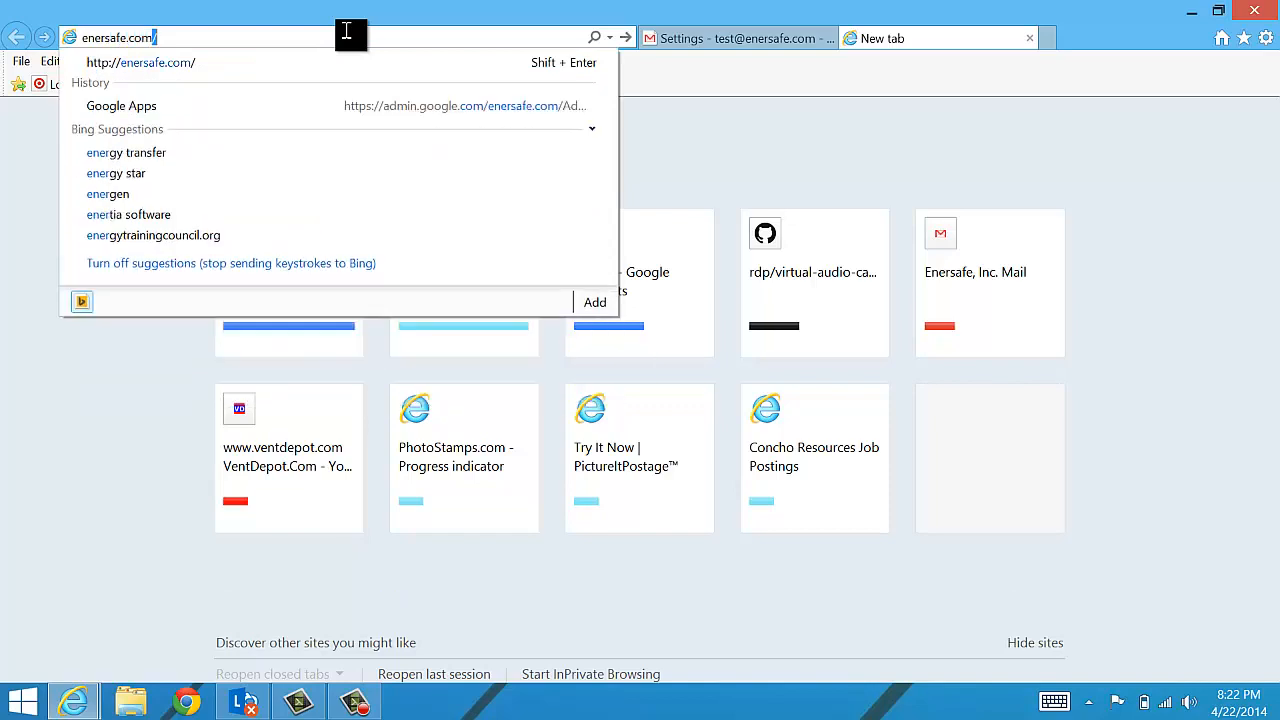
key(Return)
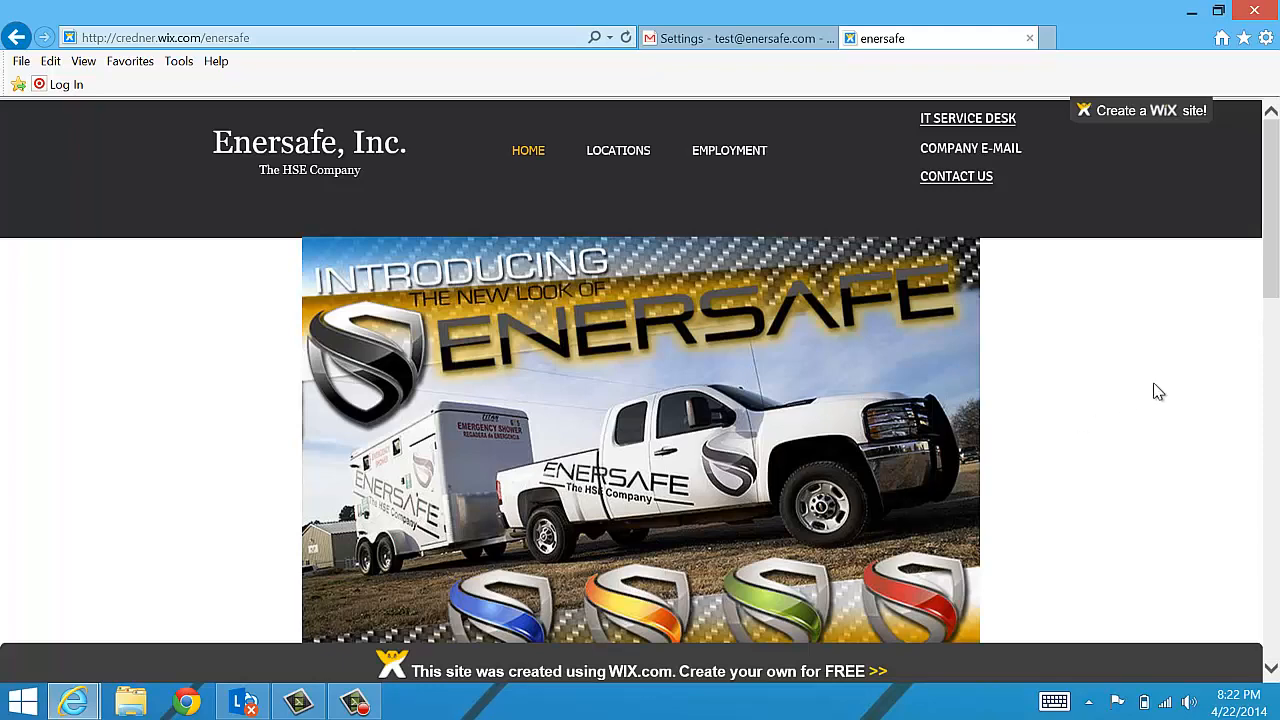
- Copy the green Environmental ENERSAFE logo image to the clipboard
scroll(1158, 391, down, 3)
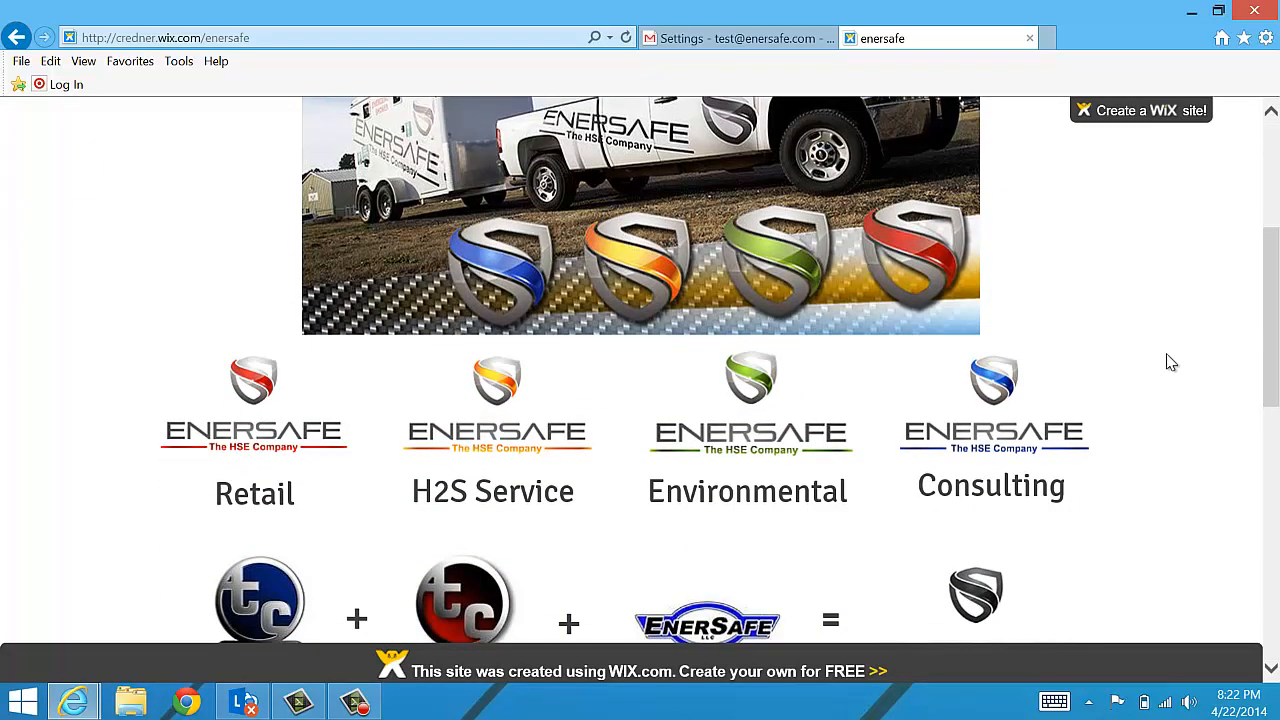
scroll(1170, 362, down, 1)
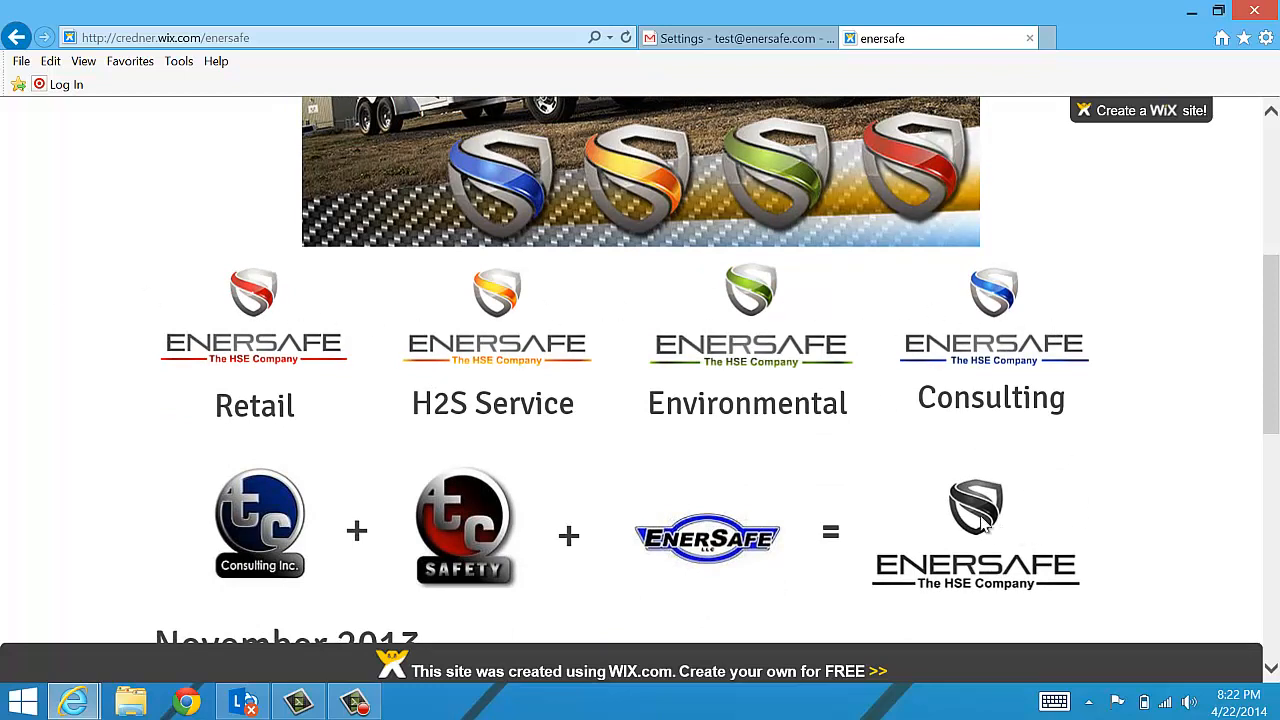
right_click(745, 288)
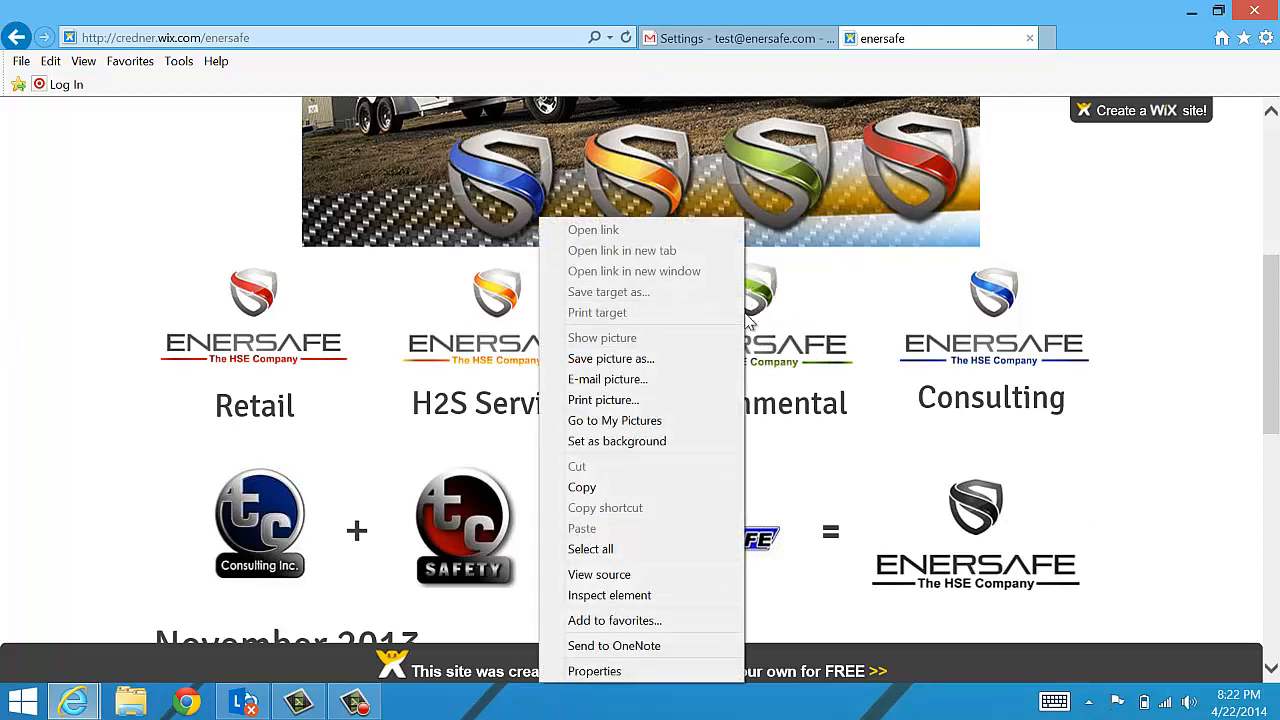
click(604, 488)
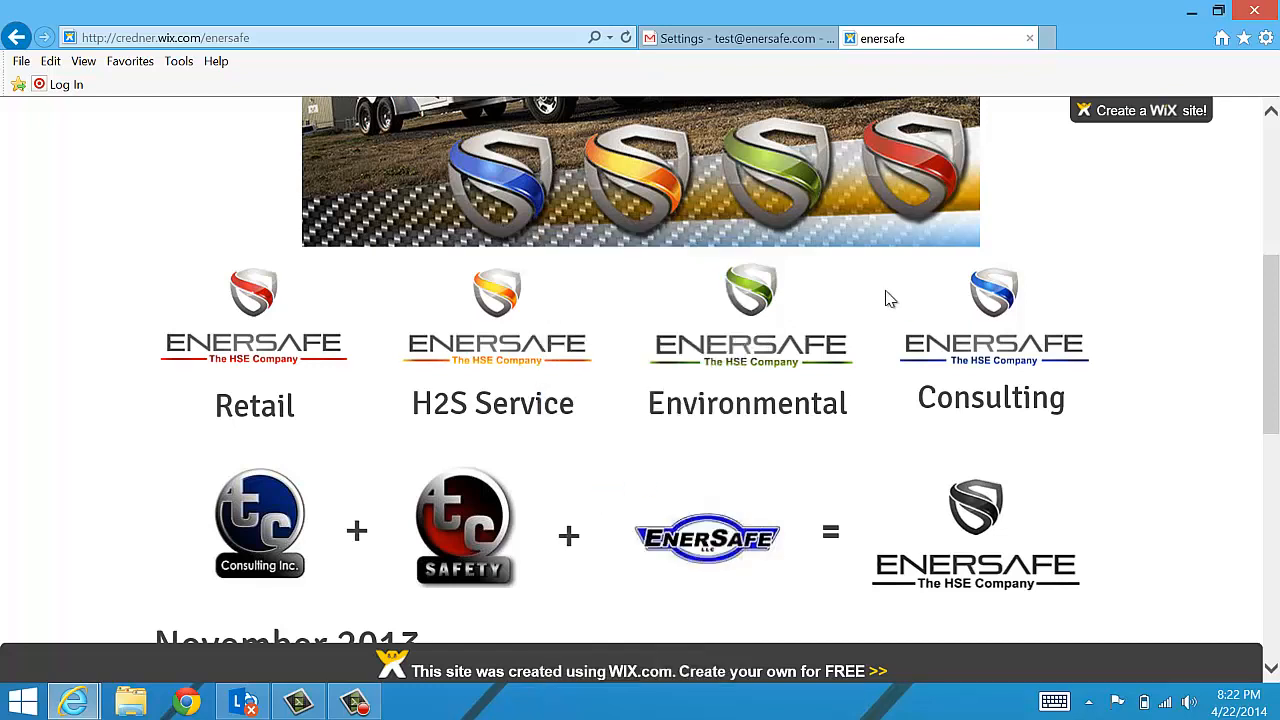
right_click(755, 305)
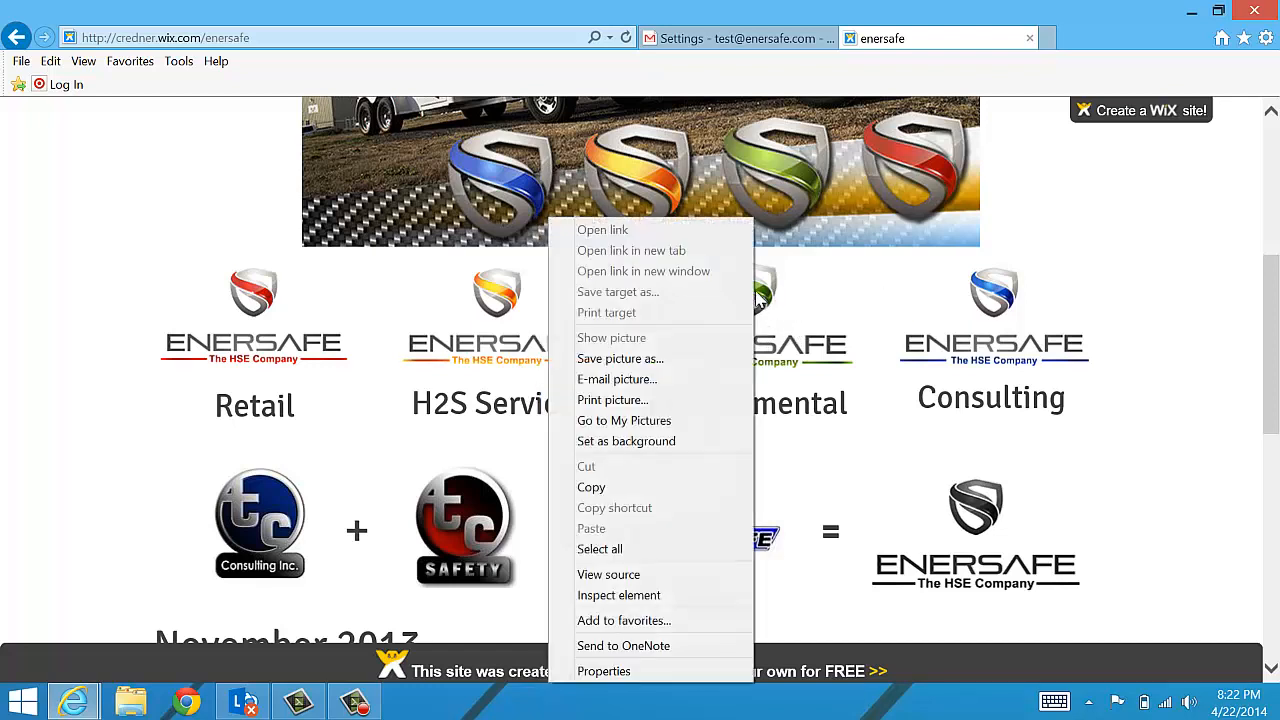
click(625, 489)
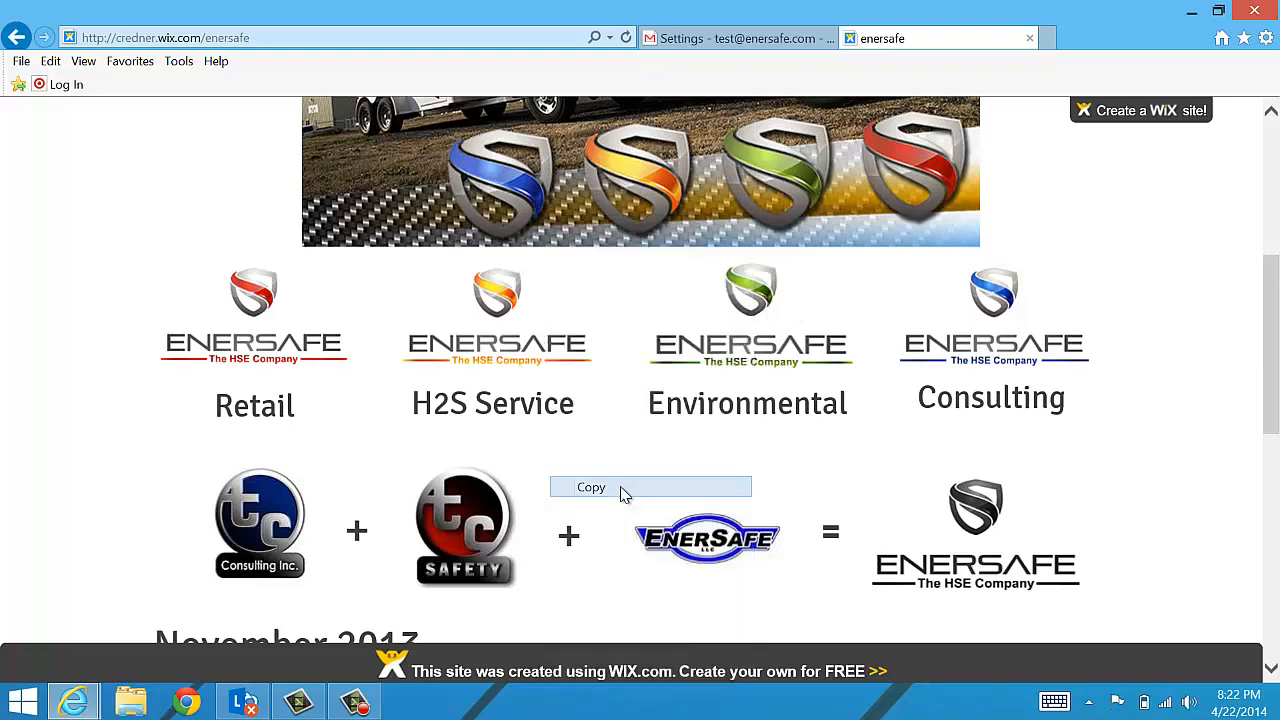
- Paste the ENERSAFE 'The HSE Company' logo below the three signature lines and dismiss the secure content warning
click(722, 38)
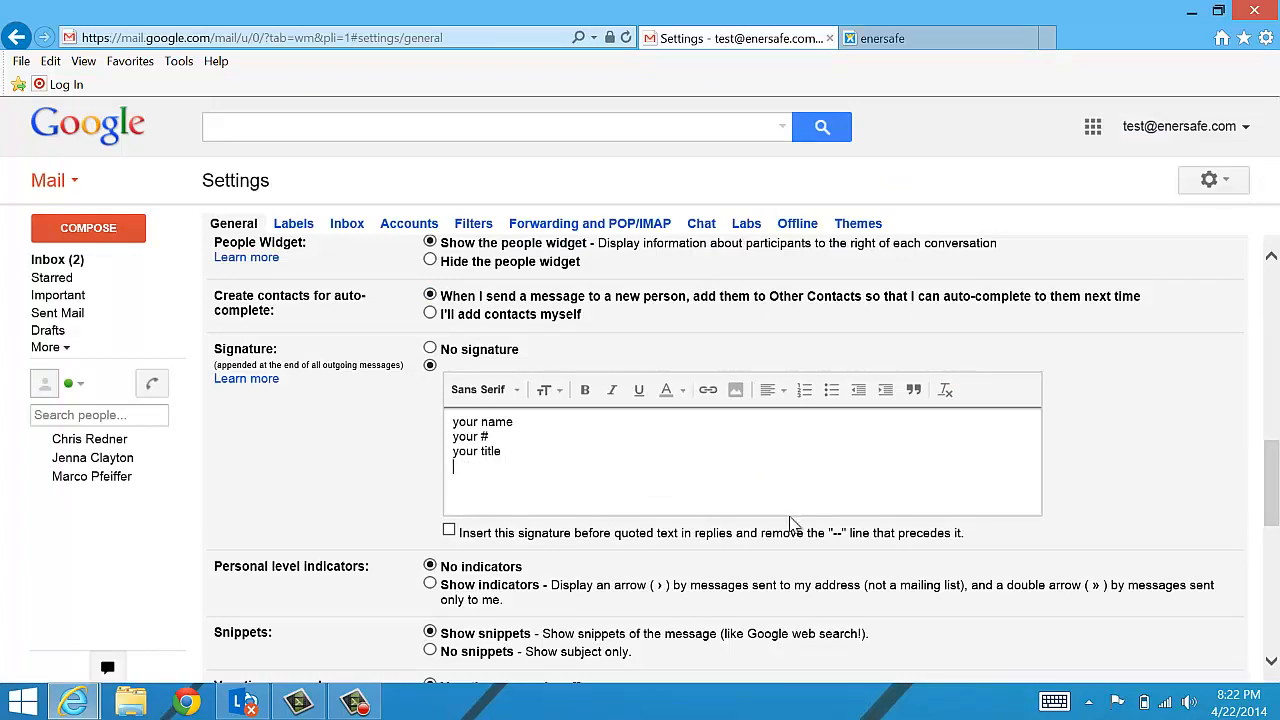
right_click(468, 486)
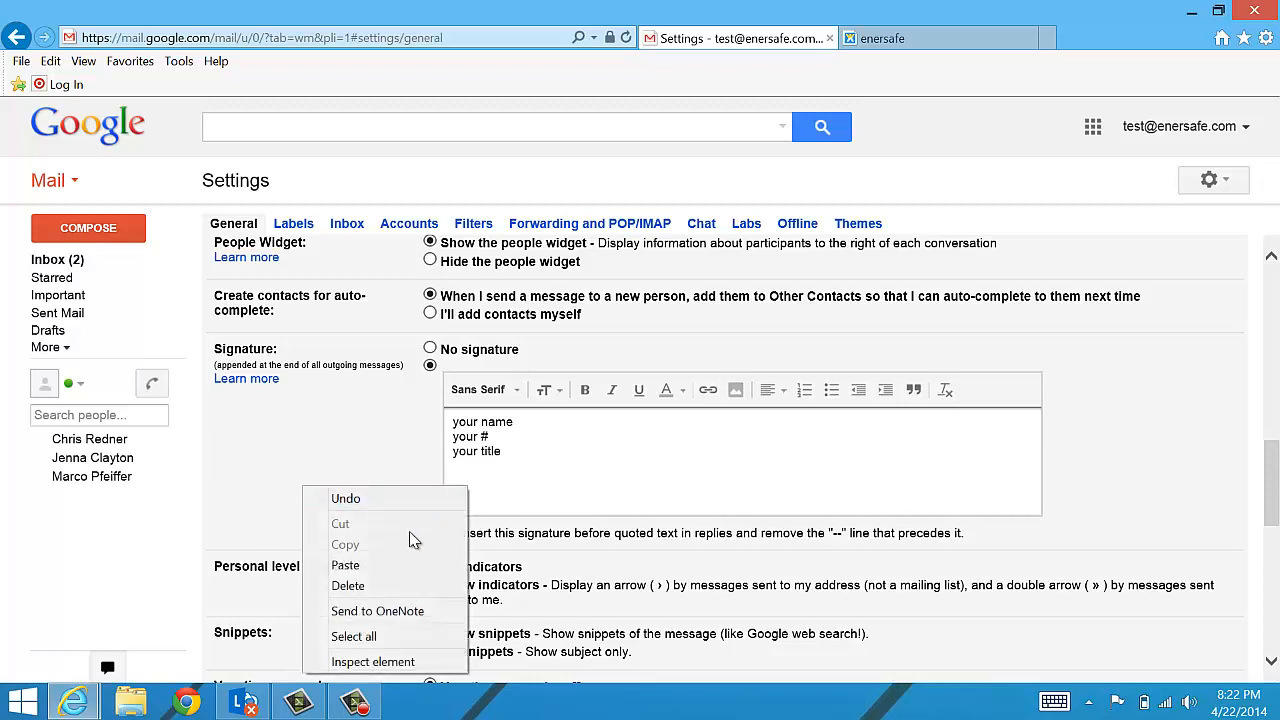
click(399, 566)
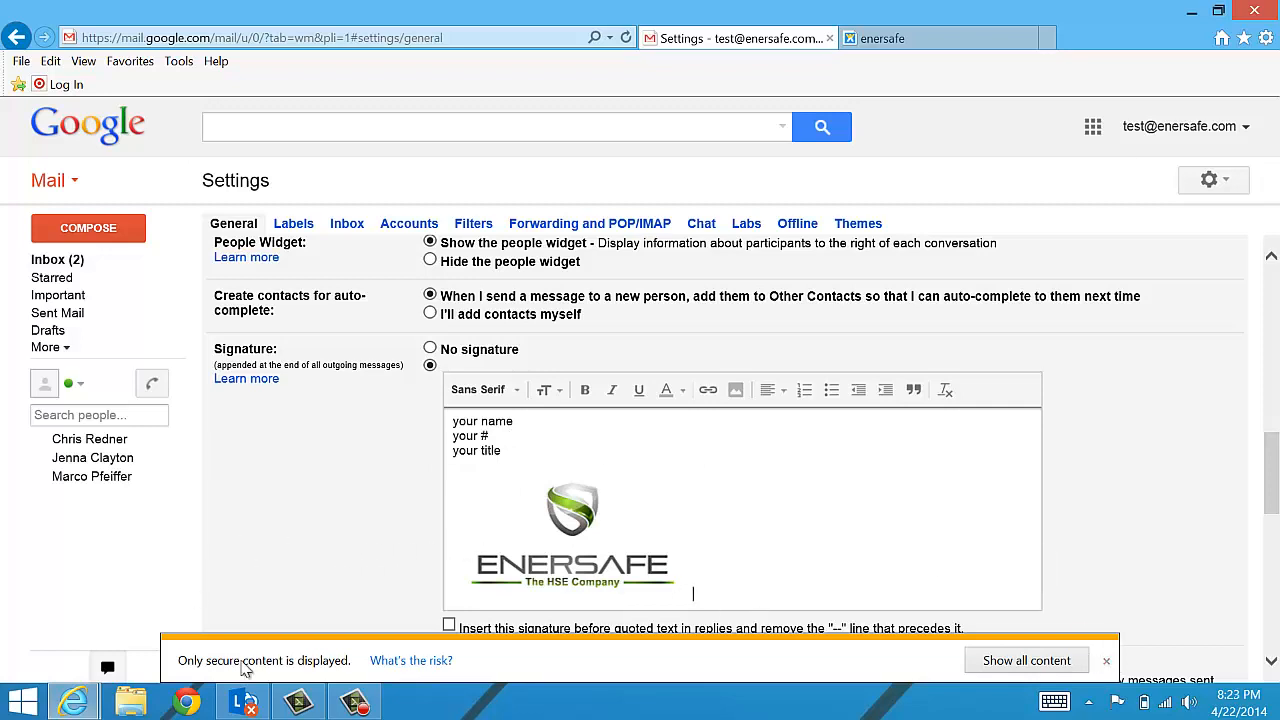
click(1106, 662)
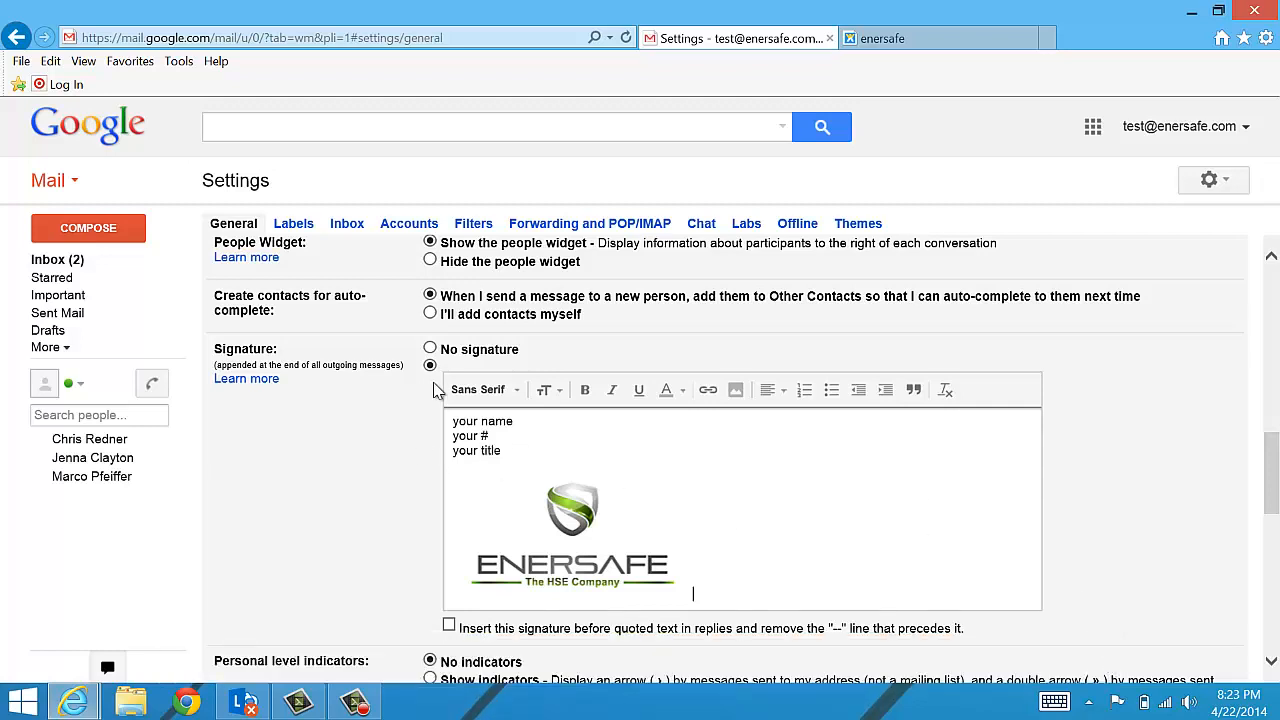
scroll(420, 391, down, 5)
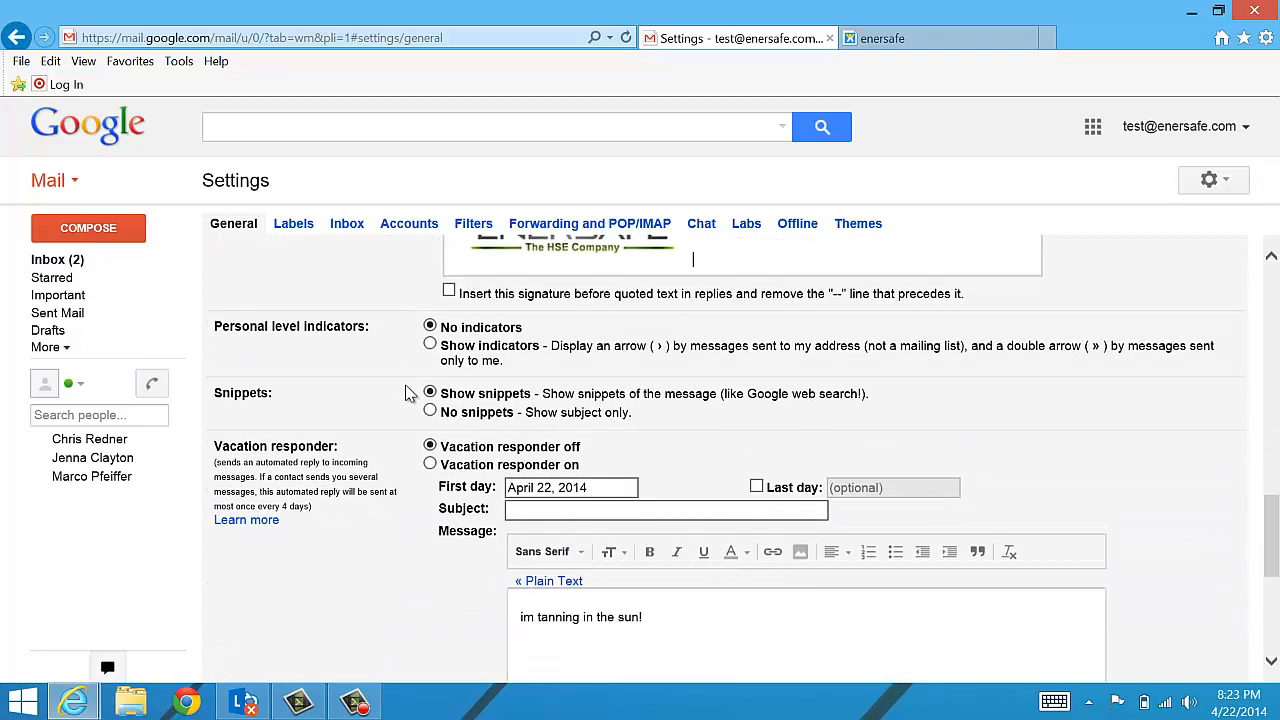
- Set a vacation reply with subject 'not here!' ending April 29, 2014, leave it off, and save
scroll(410, 393, down, 1)
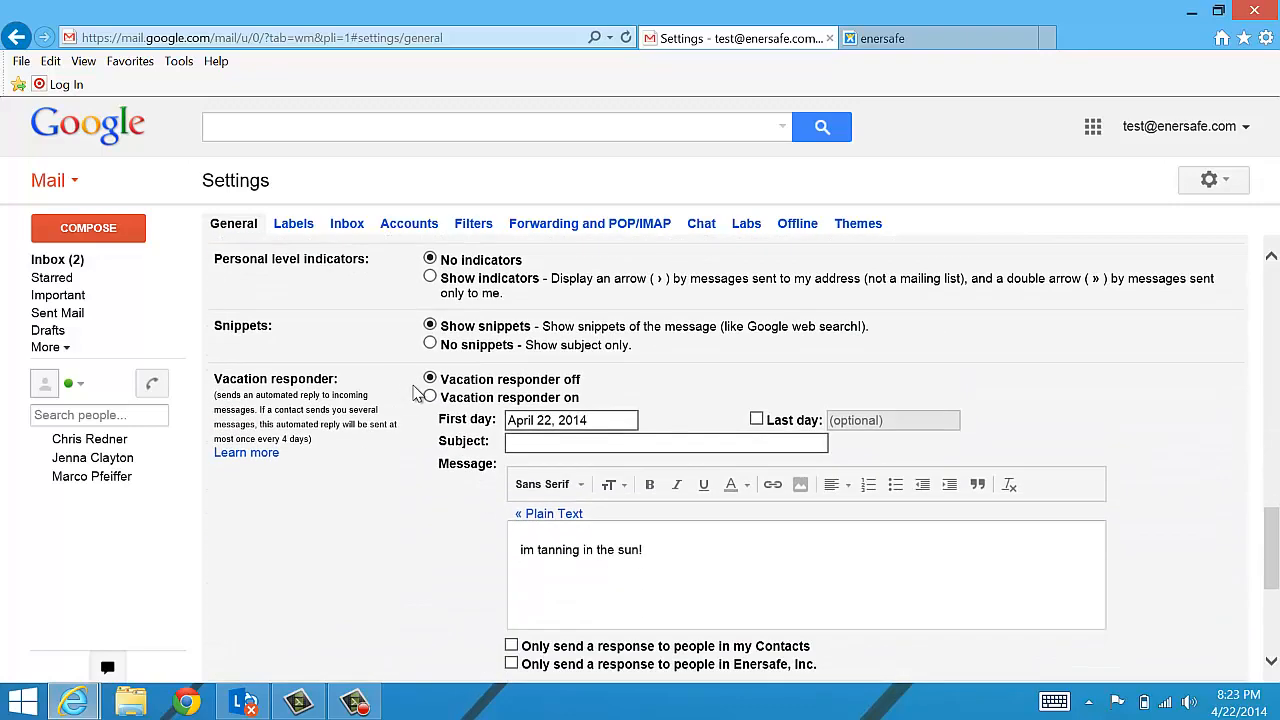
scroll(413, 391, down, 2)
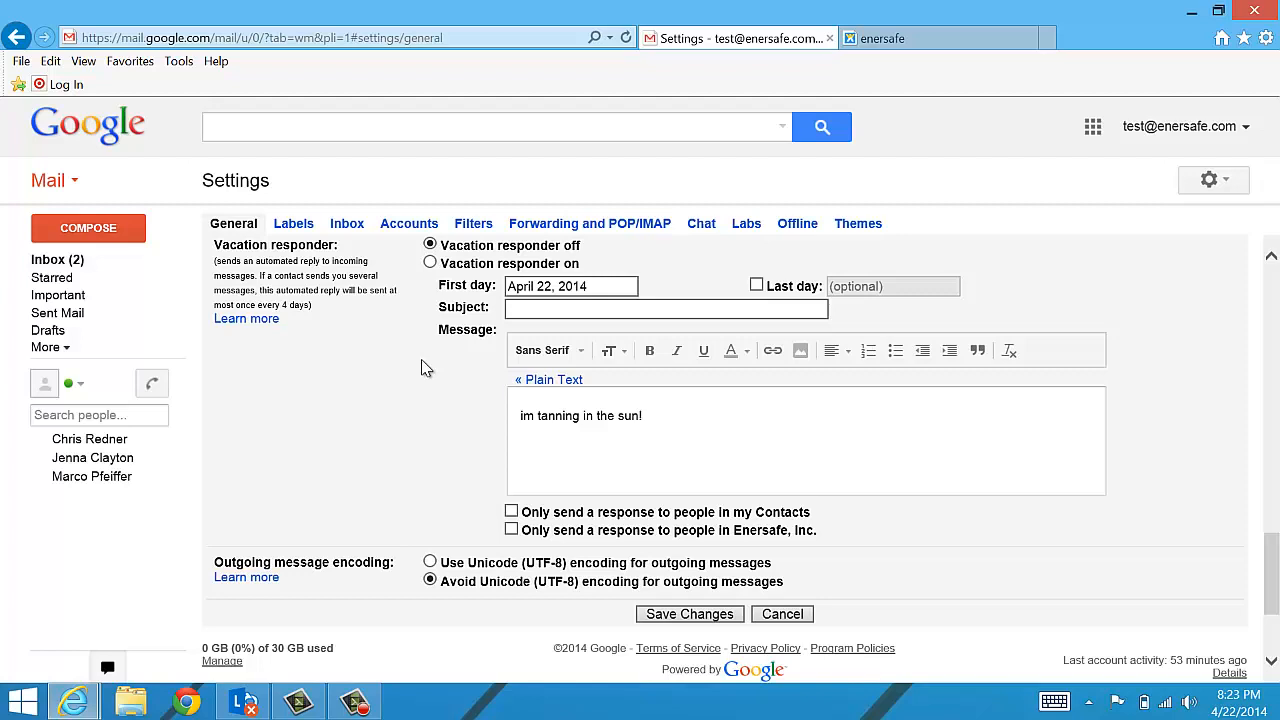
scroll(414, 403, up, 1)
scroll(414, 403, down, 1)
click(430, 264)
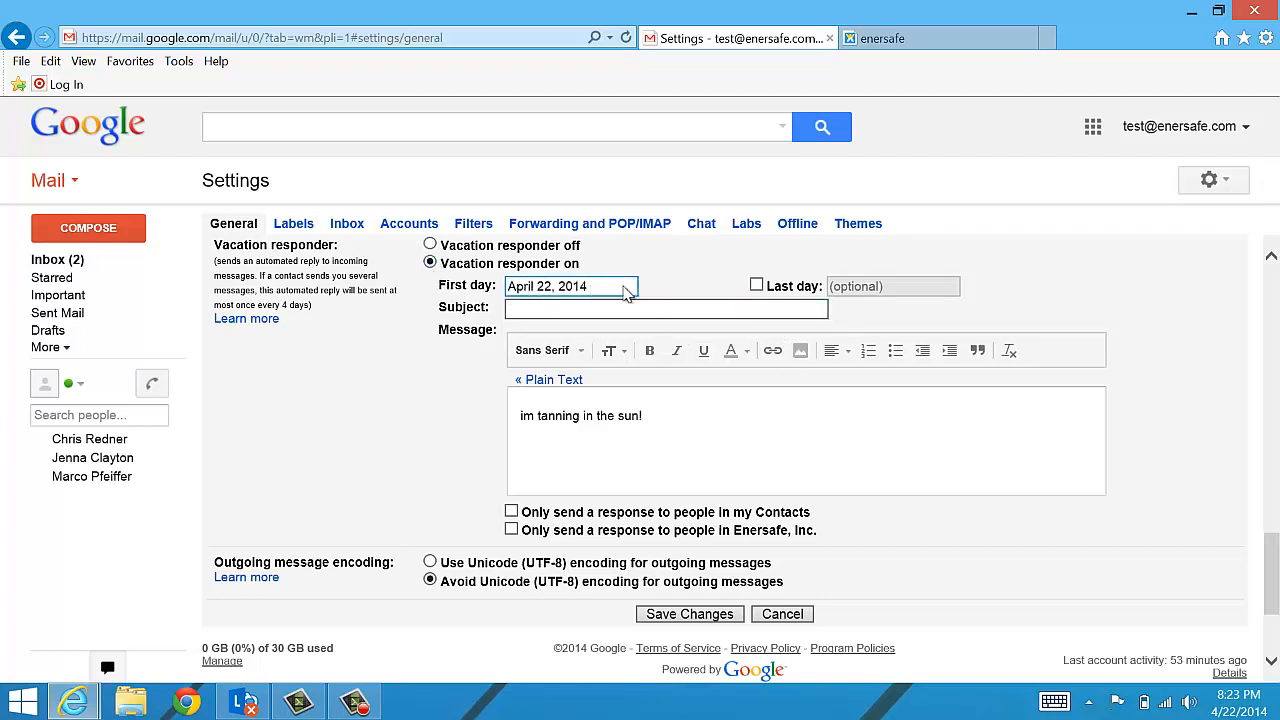
click(756, 287)
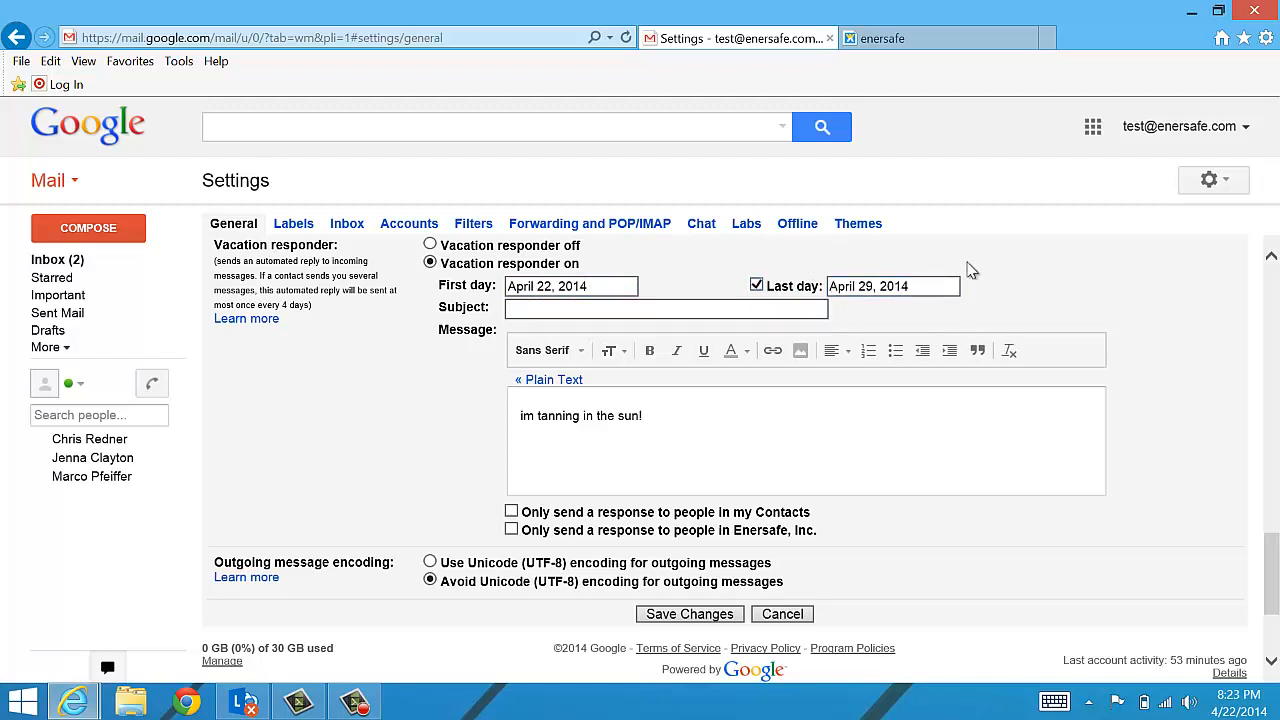
click(578, 308)
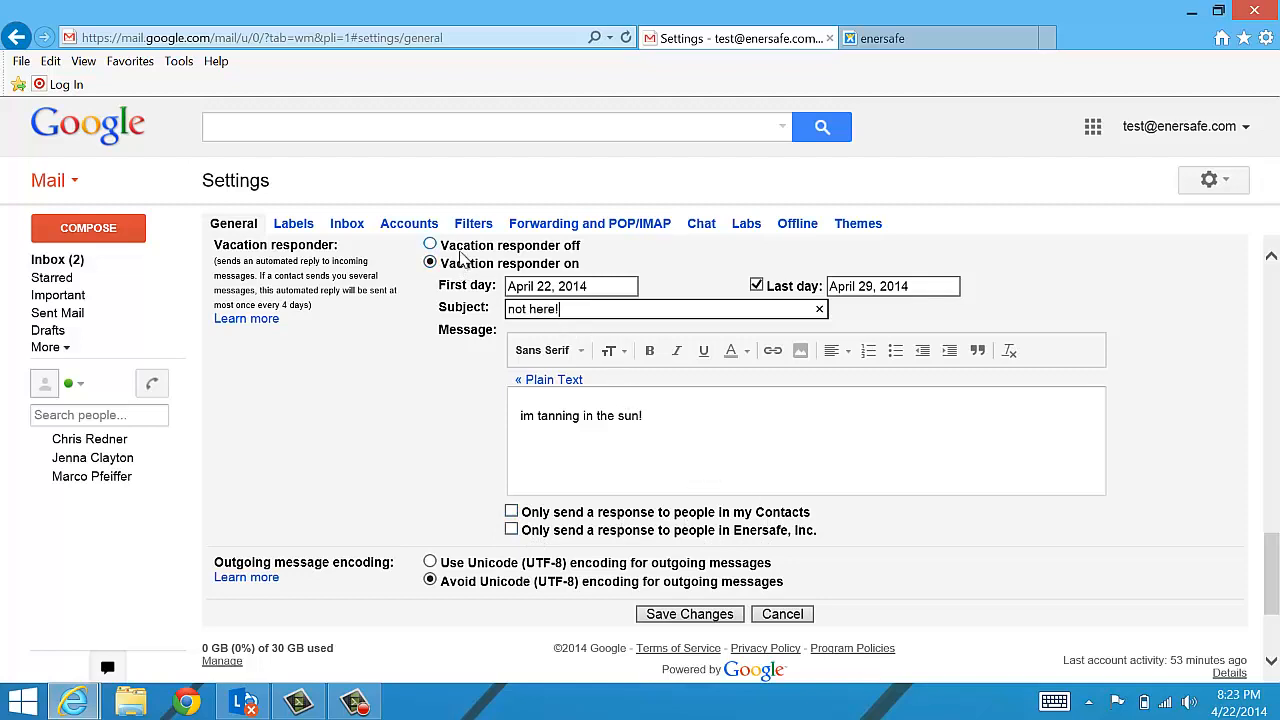
click(431, 246)
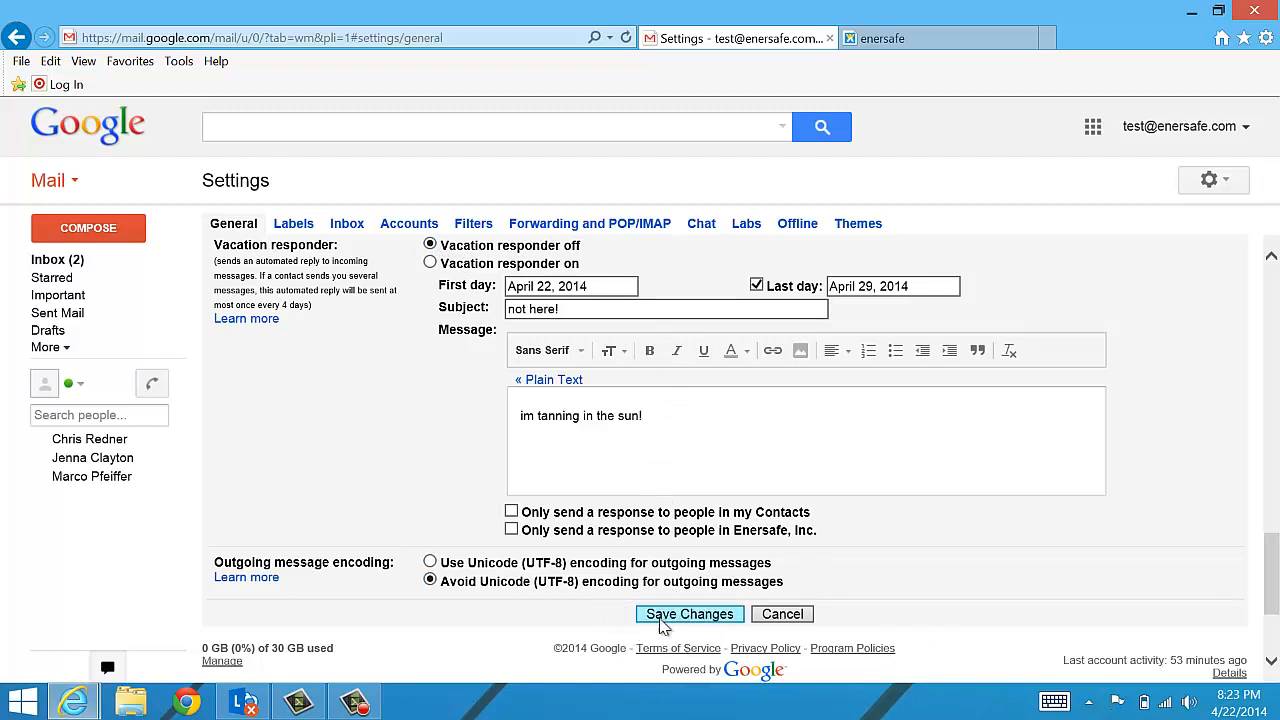
click(701, 615)
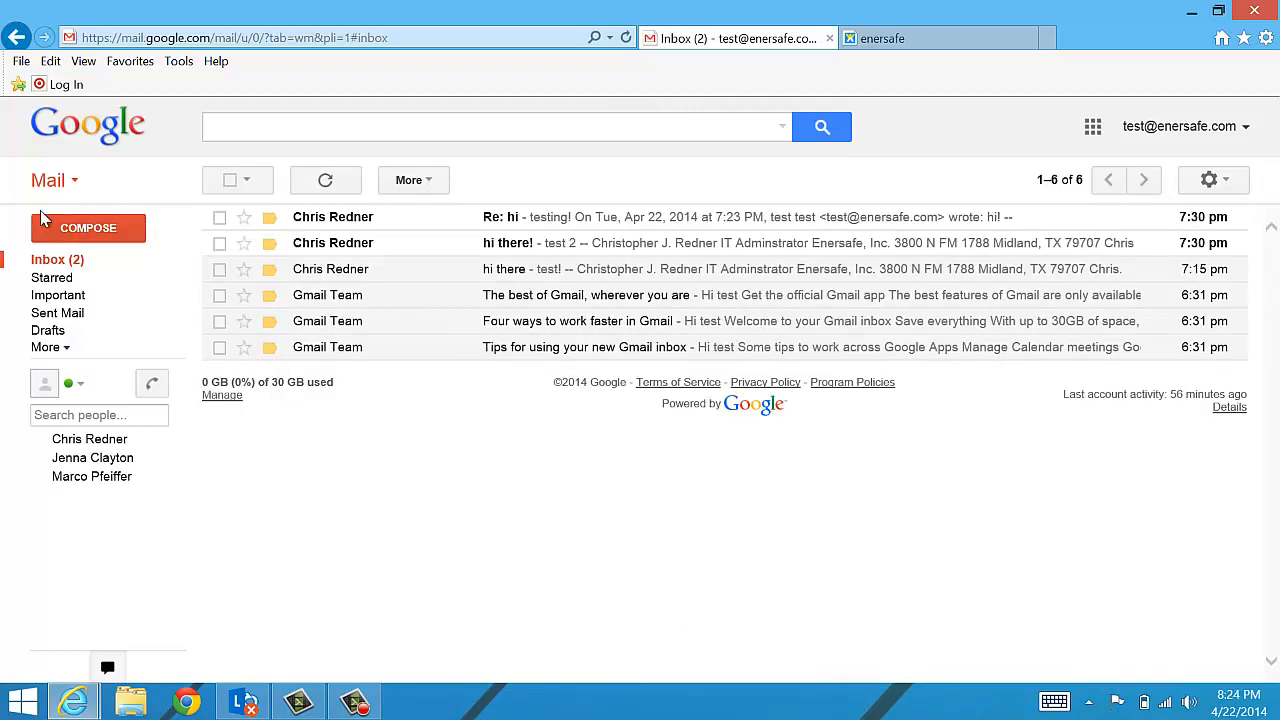
- Check that a new message includes the placeholder signature and ENERSAFE logo, then discard it
click(100, 227)
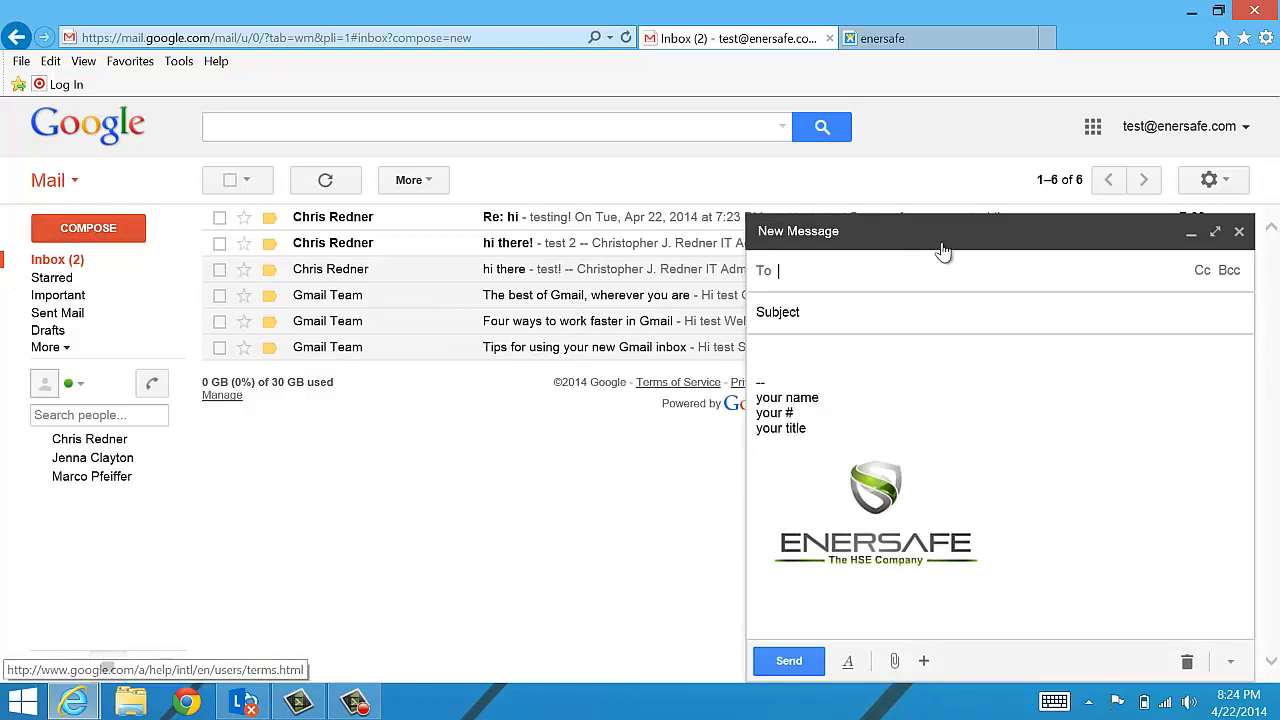
click(1239, 231)
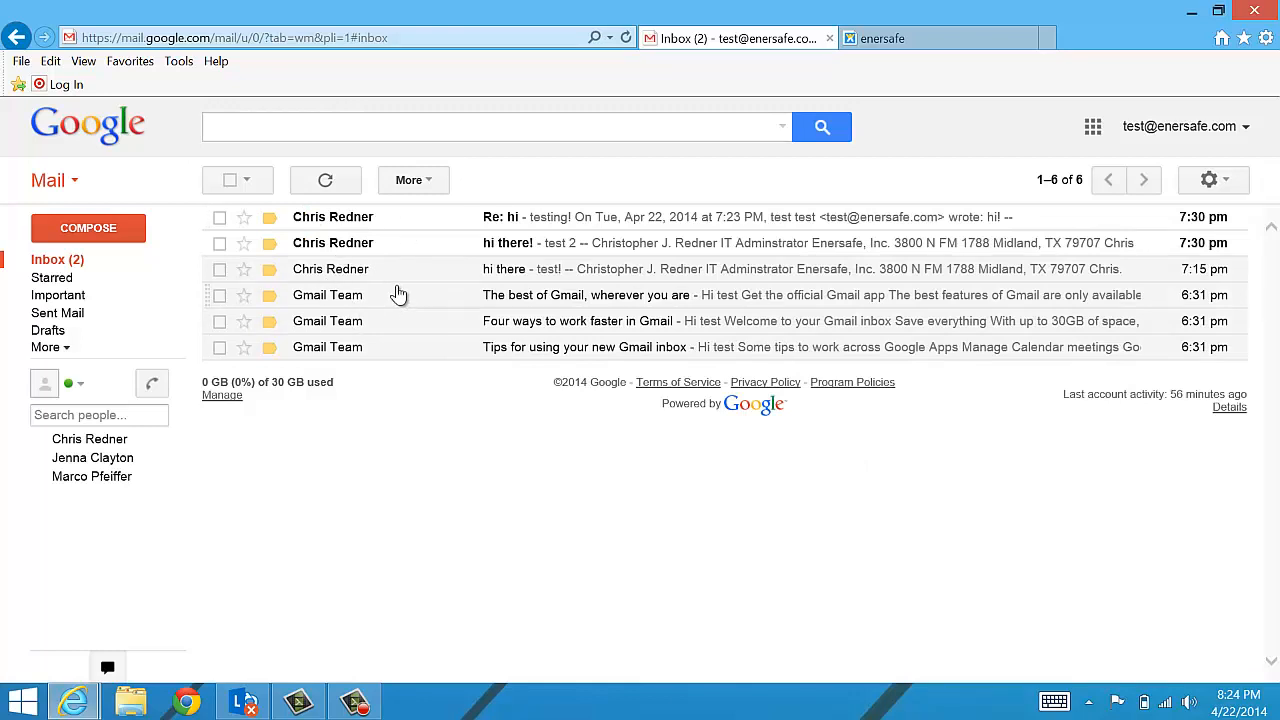
- Open the 'Re: hi' reply and scroll down to the sender's signature and confidentiality notice
click(377, 222)
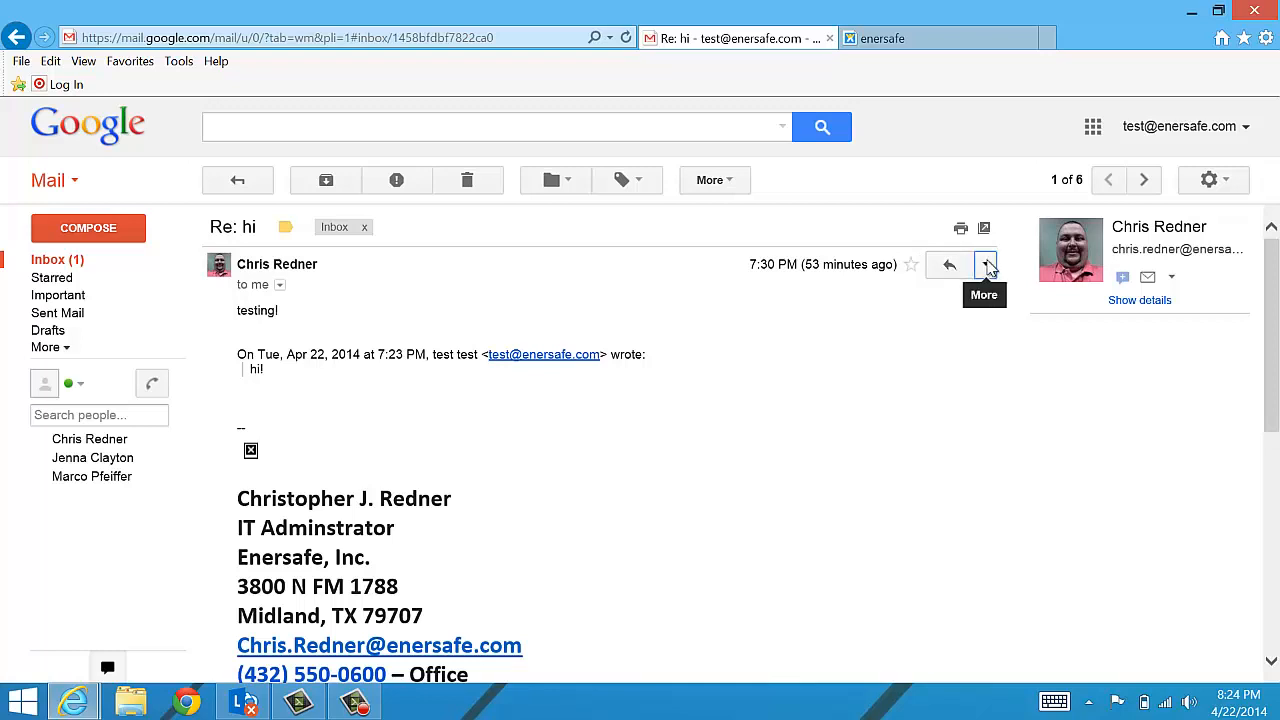
click(986, 265)
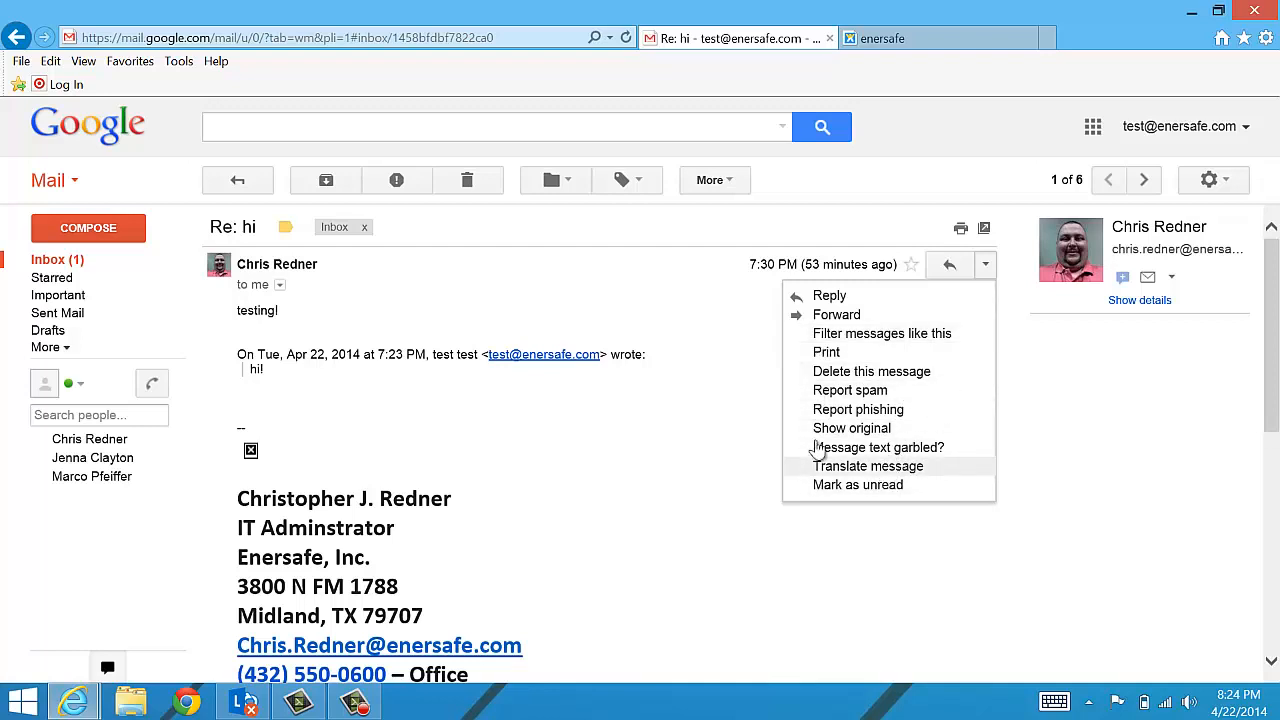
click(703, 463)
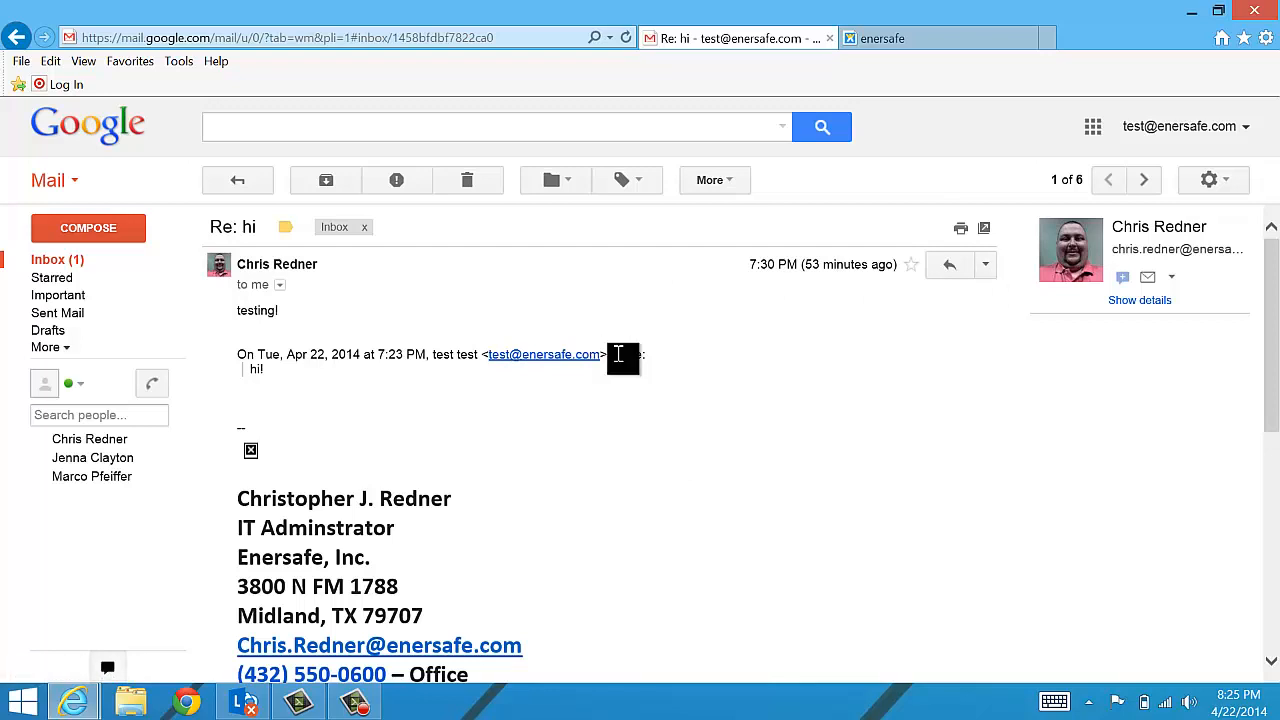
scroll(600, 525, down, 1)
scroll(603, 518, down, 4)
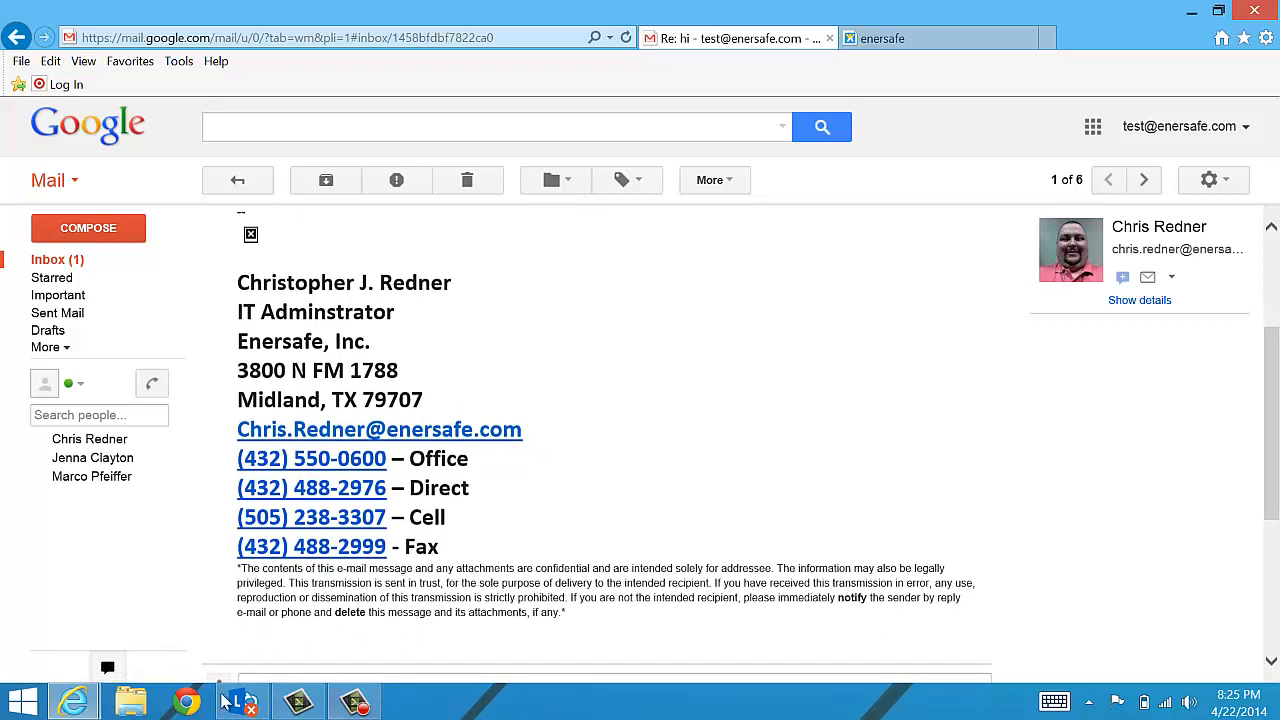
- Stop the Camtasia screen recording from its taskbar capture panel
mouse_move(357, 708)
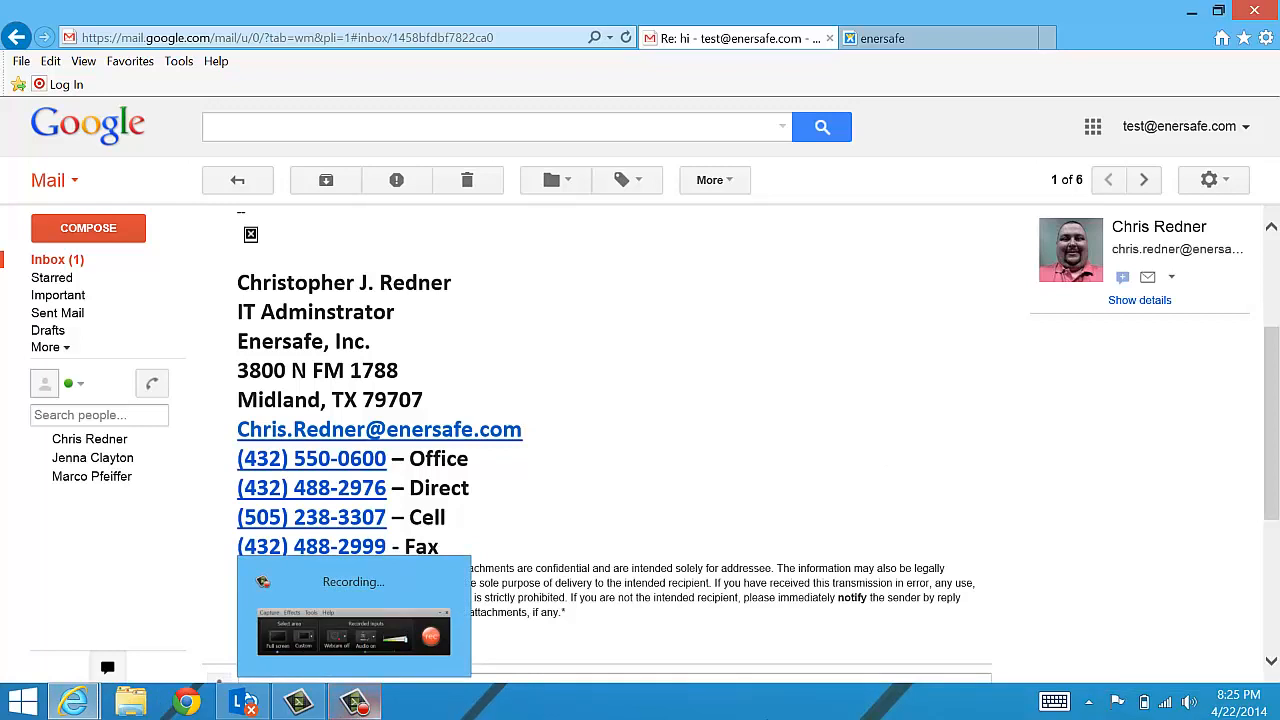
click(360, 706)
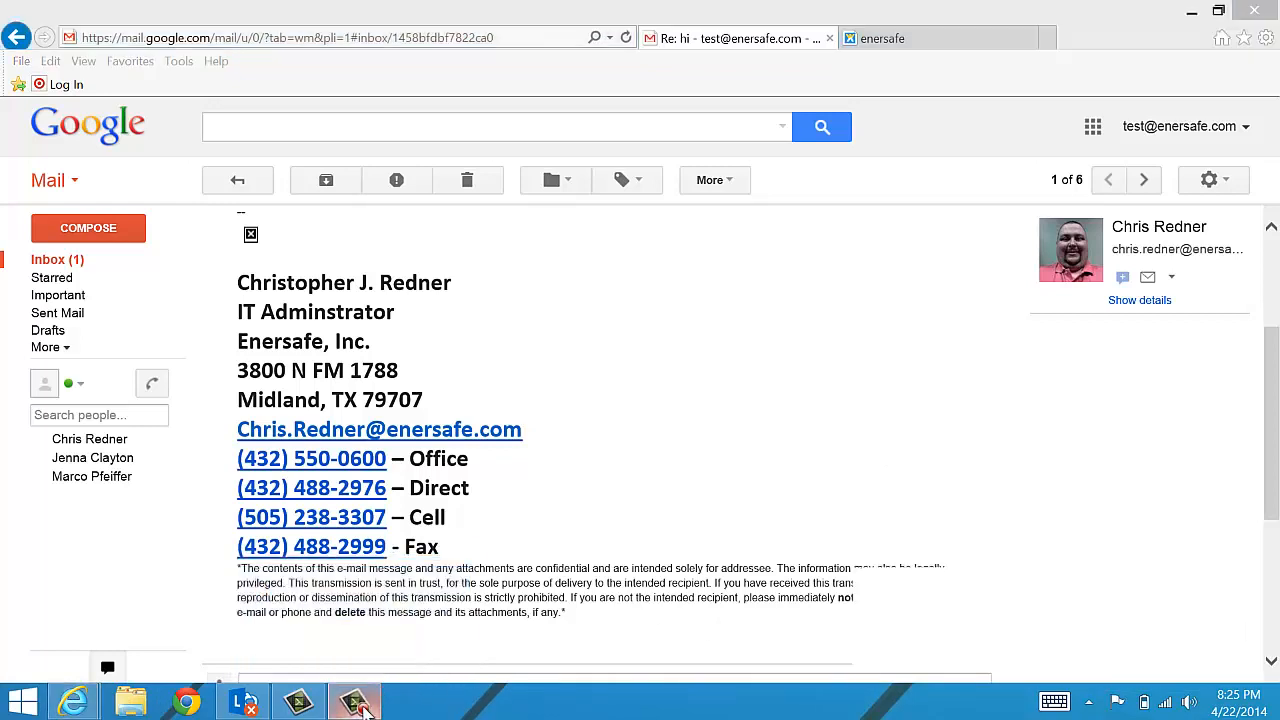
click(1252, 638)
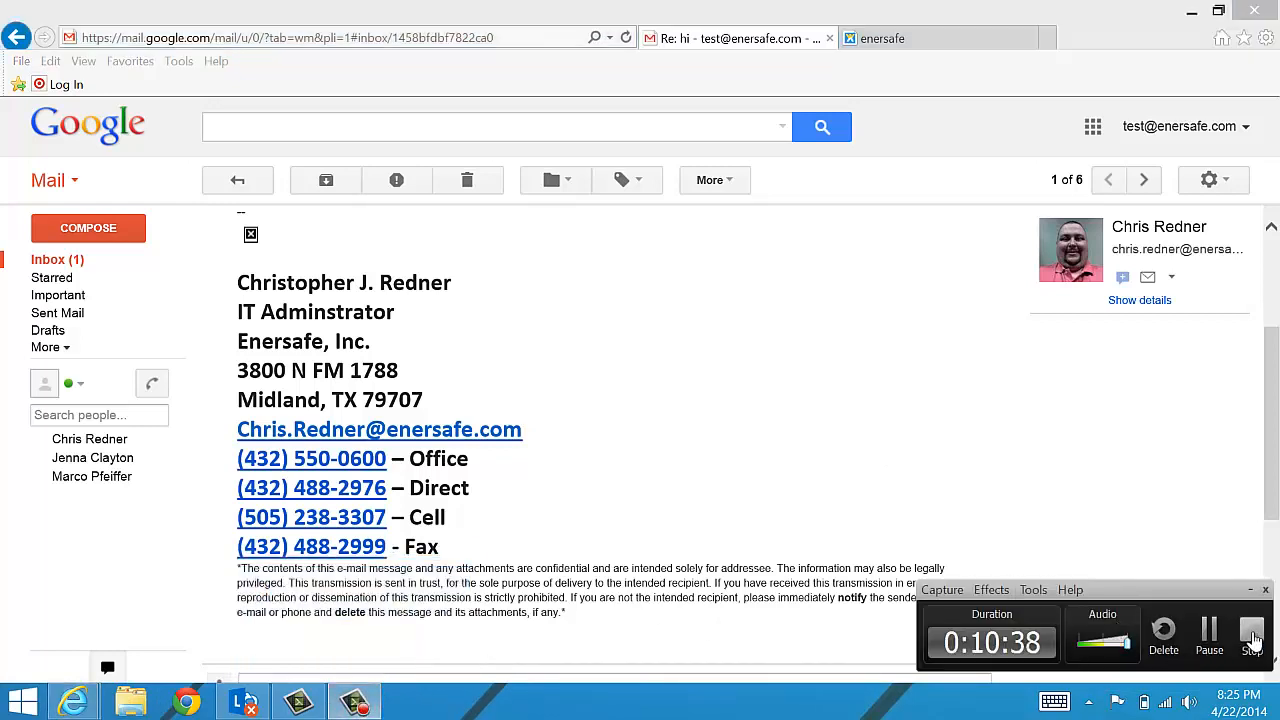